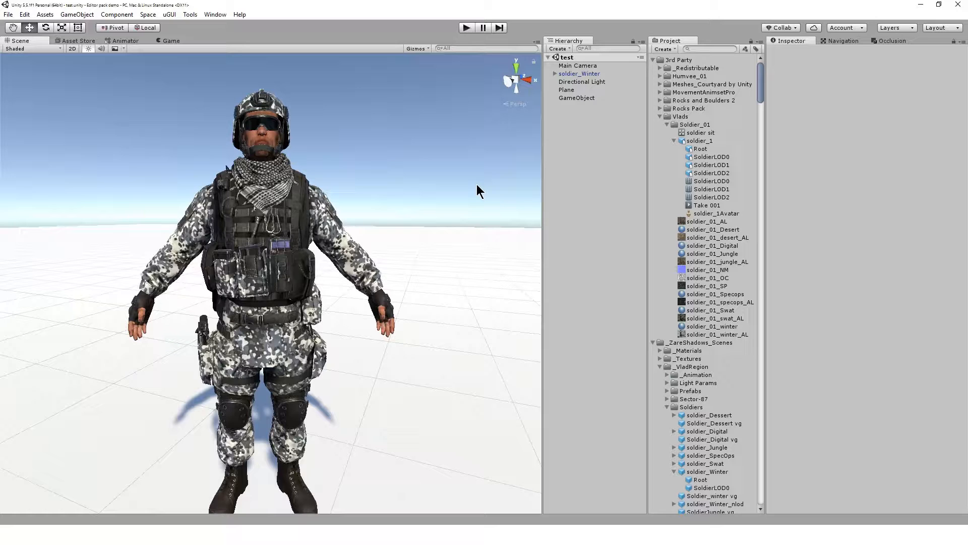
Examine the winter camouflage soldier in the scene from the front.
key(alt)
mouse_move(267, 248)
alt+mouse_down()
mouse_move(153, 246)
mouse_move(265, 247)
alt+mouse_up()
alt+right_drag(409, 224, 415, 280)
alt+middle_drag(295, 245, 292, 276)
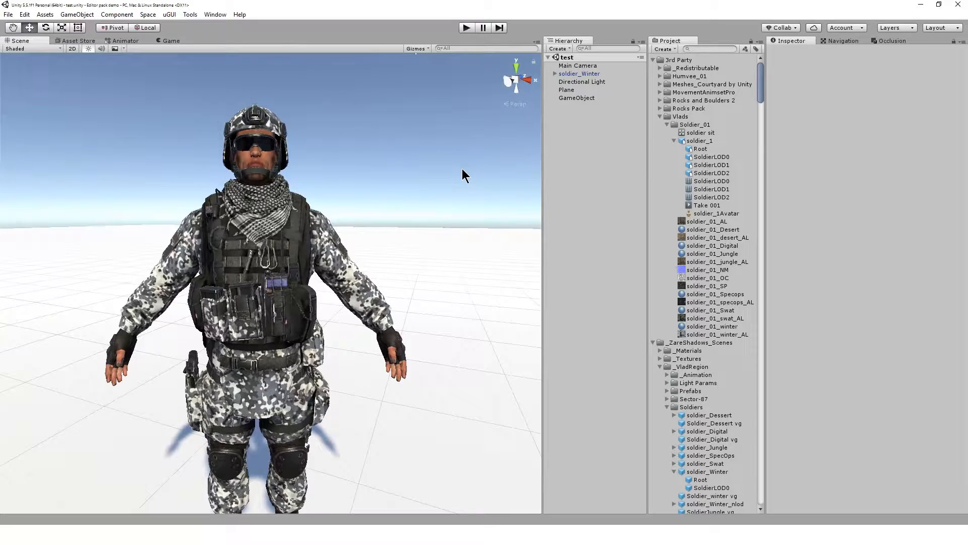
click(256, 215)
alt+drag(277, 276, 404, 159)
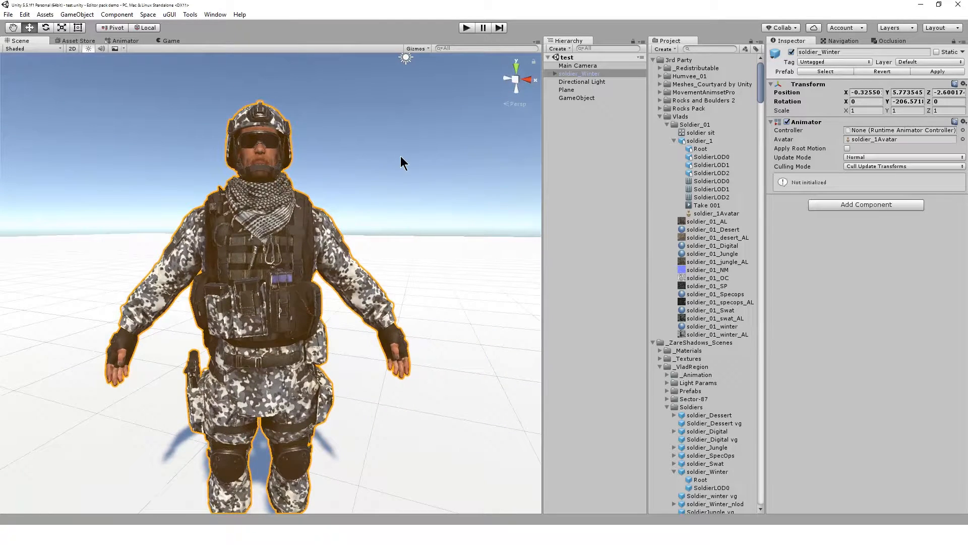
click(513, 235)
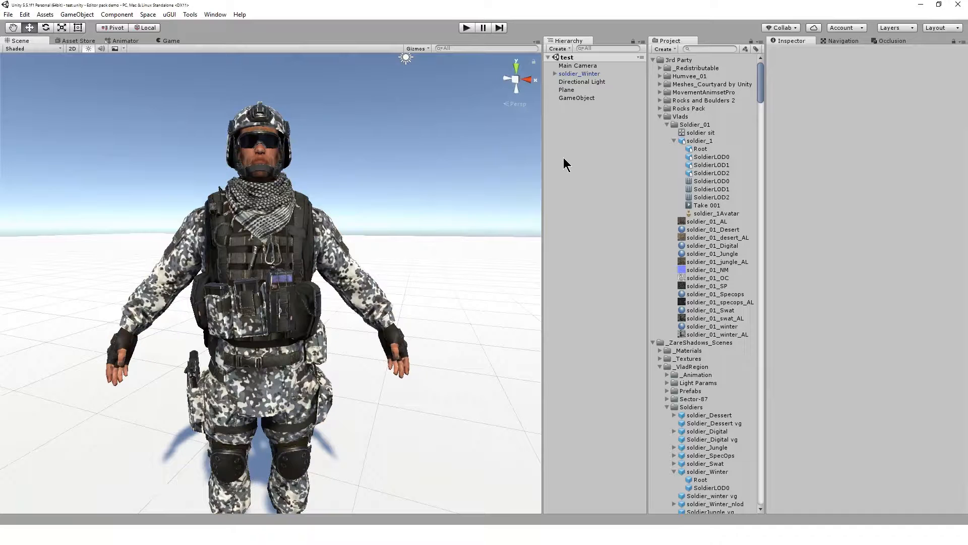
Check the child objects and LOD meshes under soldier_Winter in the scene hierarchy.
click(554, 68)
click(555, 74)
click(562, 90)
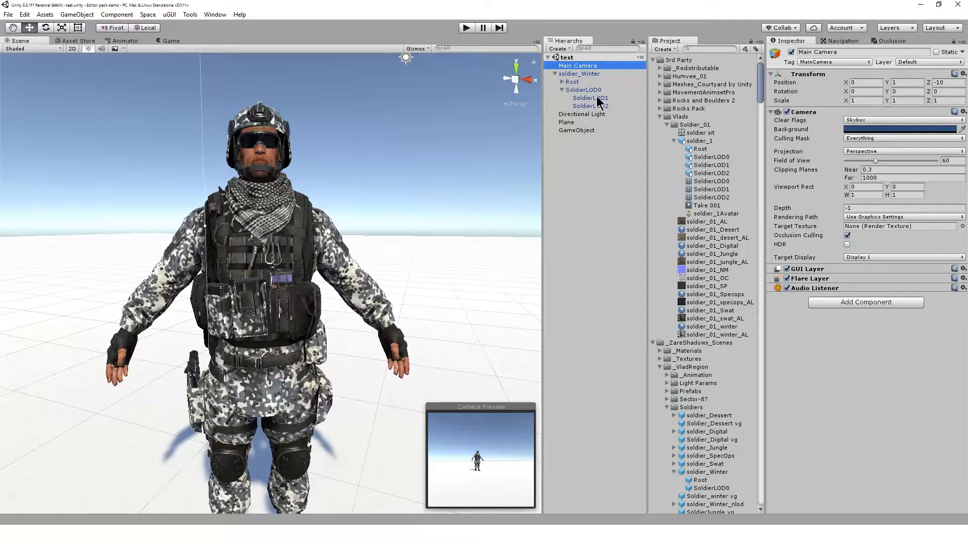
click(575, 74)
click(556, 73)
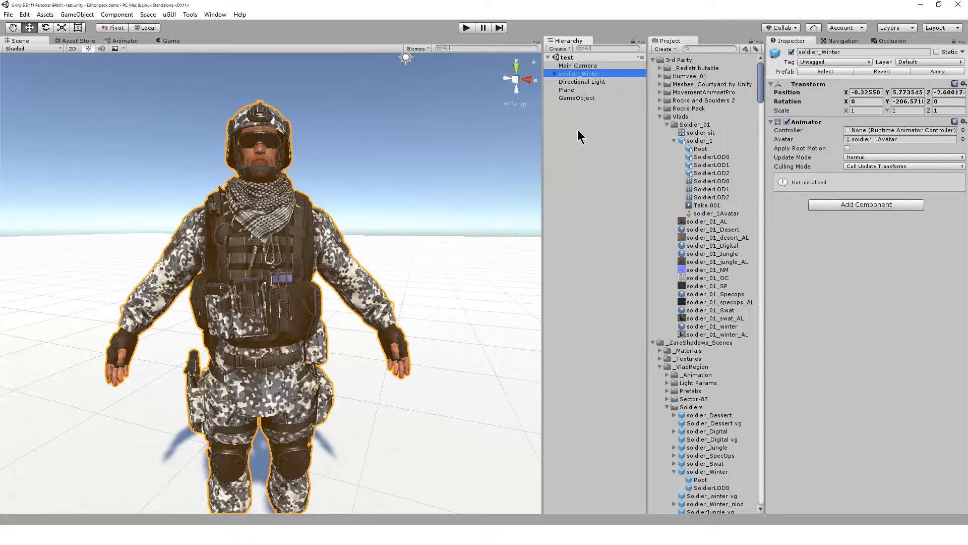
click(580, 134)
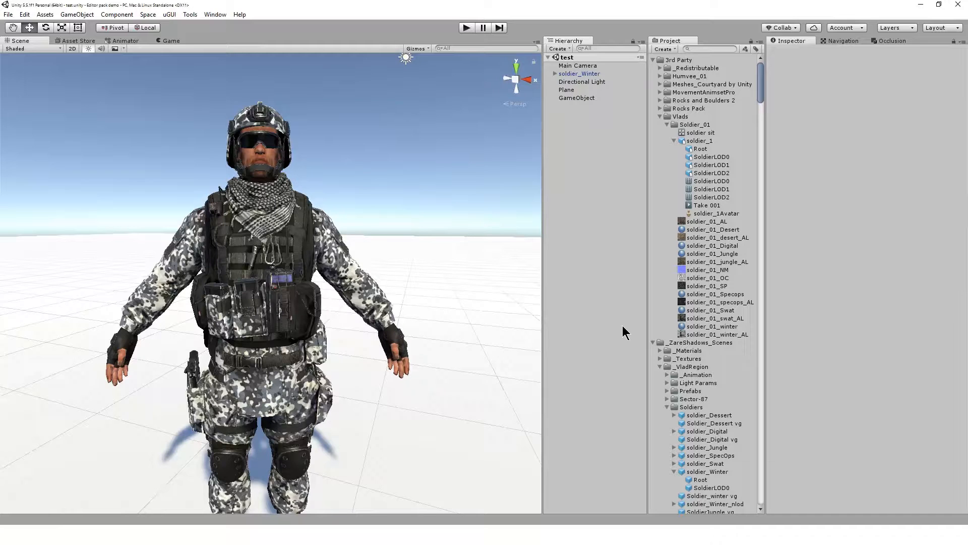
Set the soldier_1 model's rig to the Humanoid animation type with its avatar created from this model, and apply the settings.
click(699, 143)
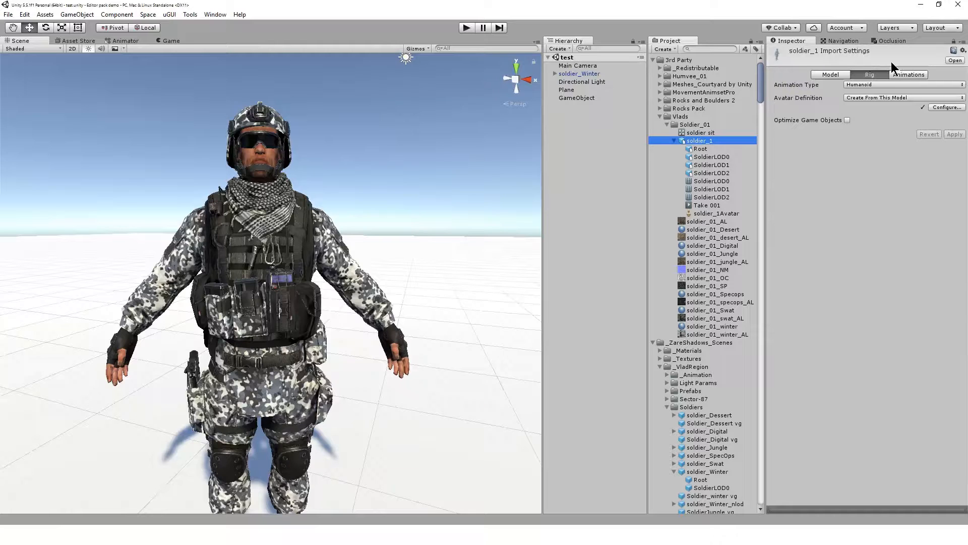
click(873, 75)
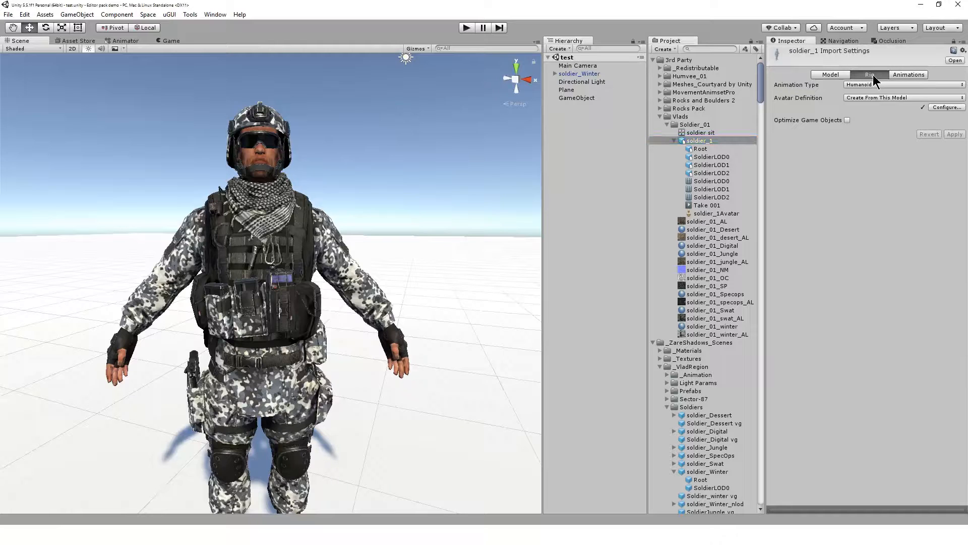
click(903, 83)
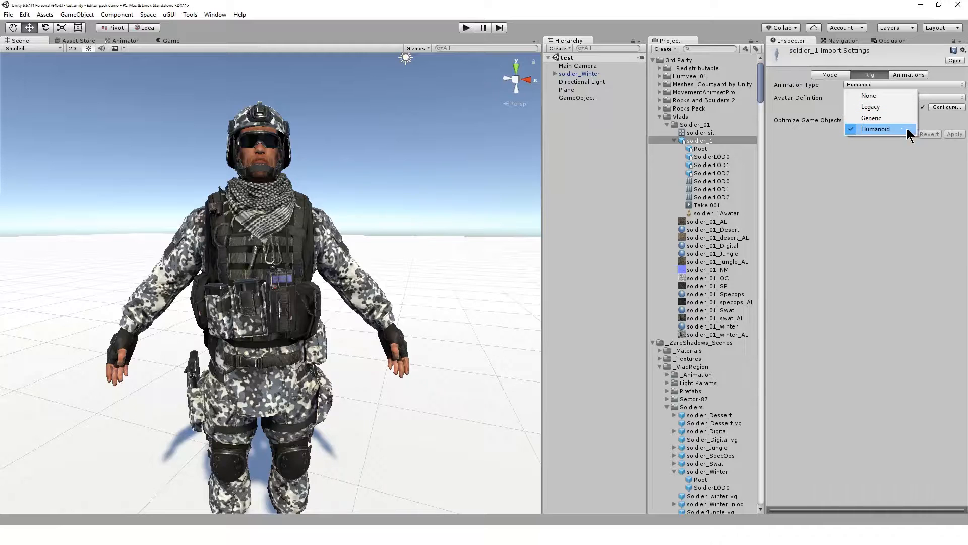
click(888, 127)
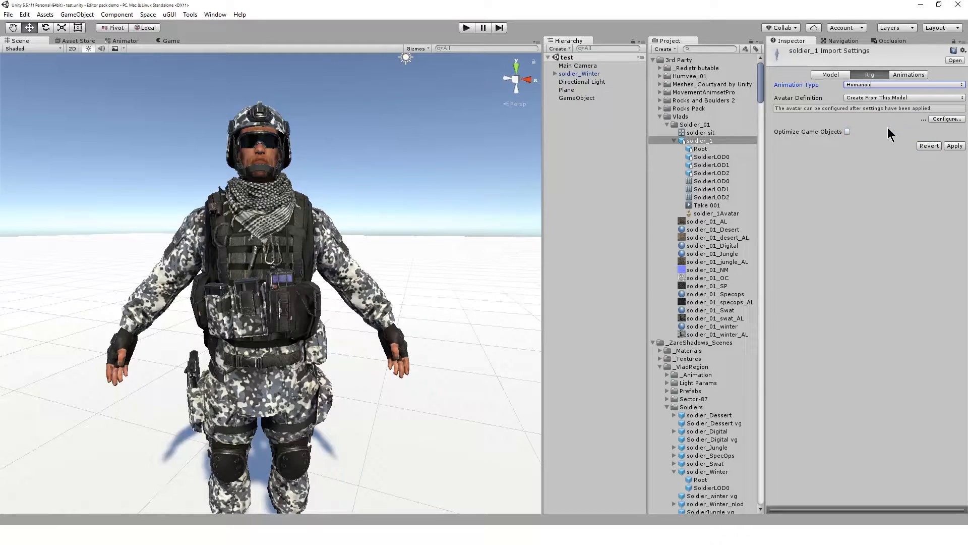
click(890, 96)
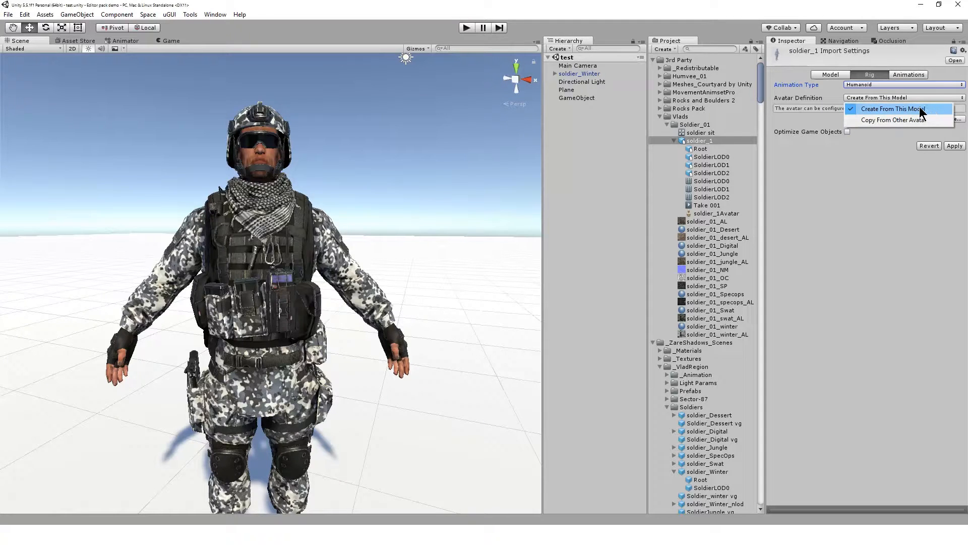
click(928, 110)
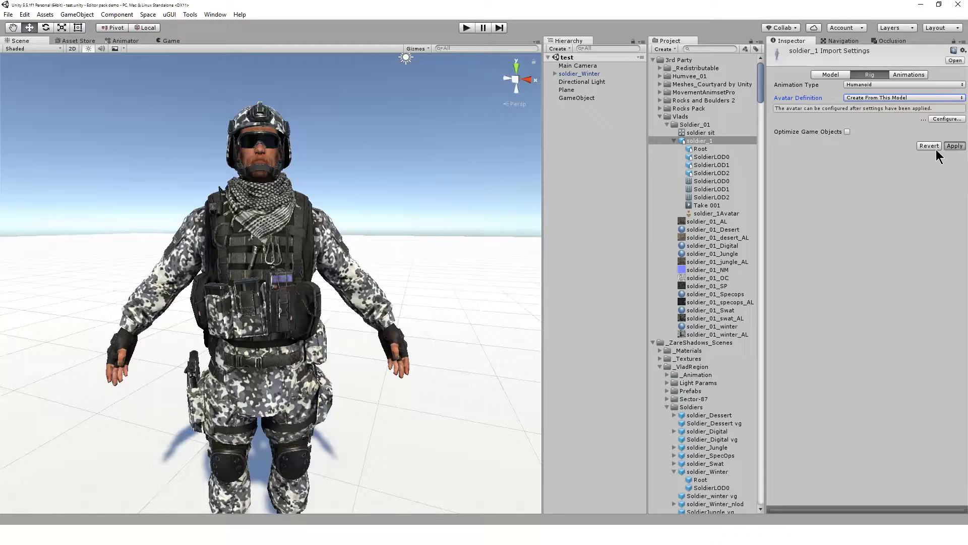
click(954, 145)
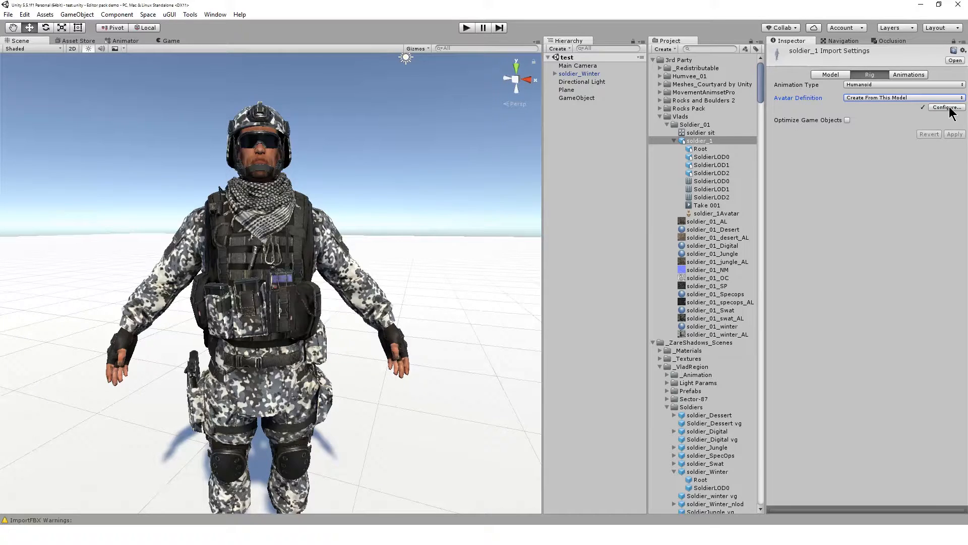
Open the avatar configuration of soldier_1 with the skeleton's upper body in view.
click(947, 108)
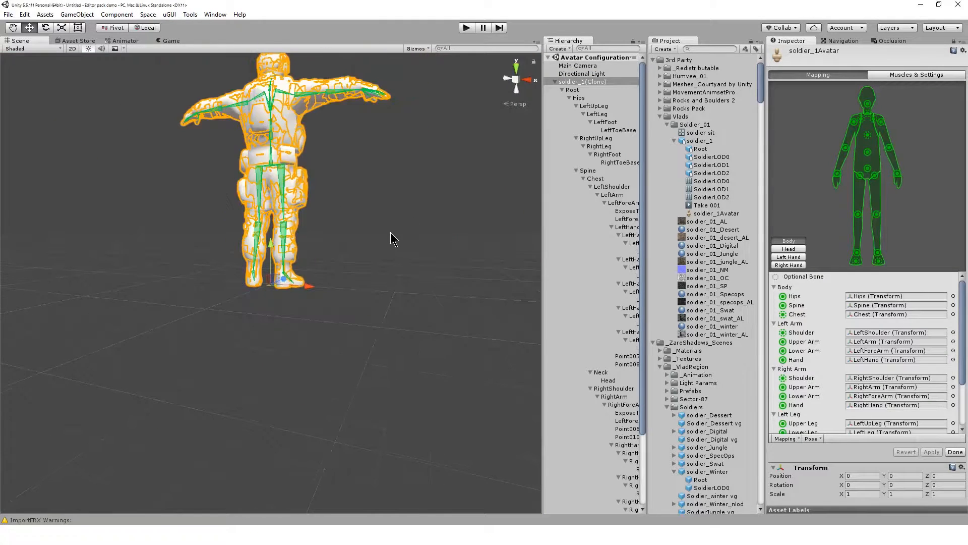
middle_drag(385, 248, 396, 418)
scroll(406, 385, up, 5)
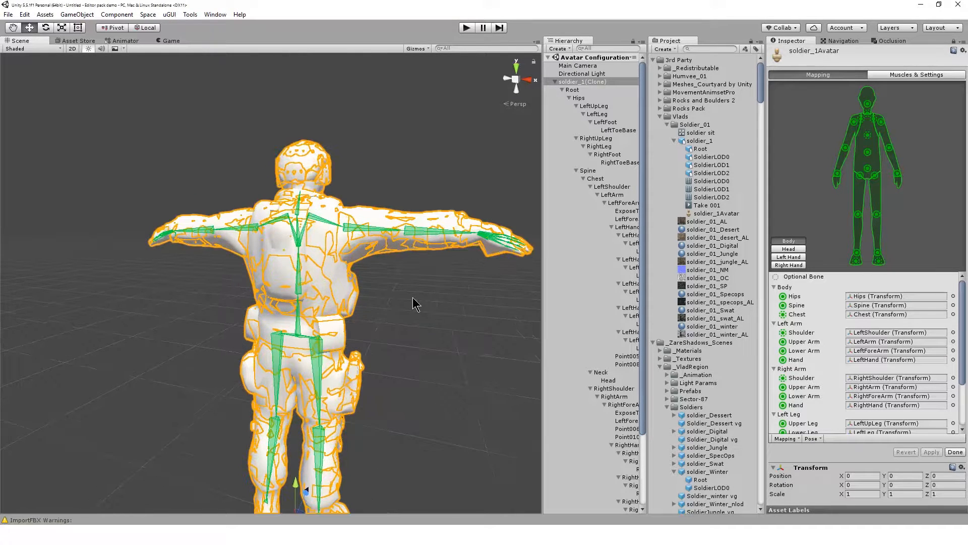
Try rotating the right upper arm bone out of the T-pose, and undo the rotation.
click(363, 231)
key(r)
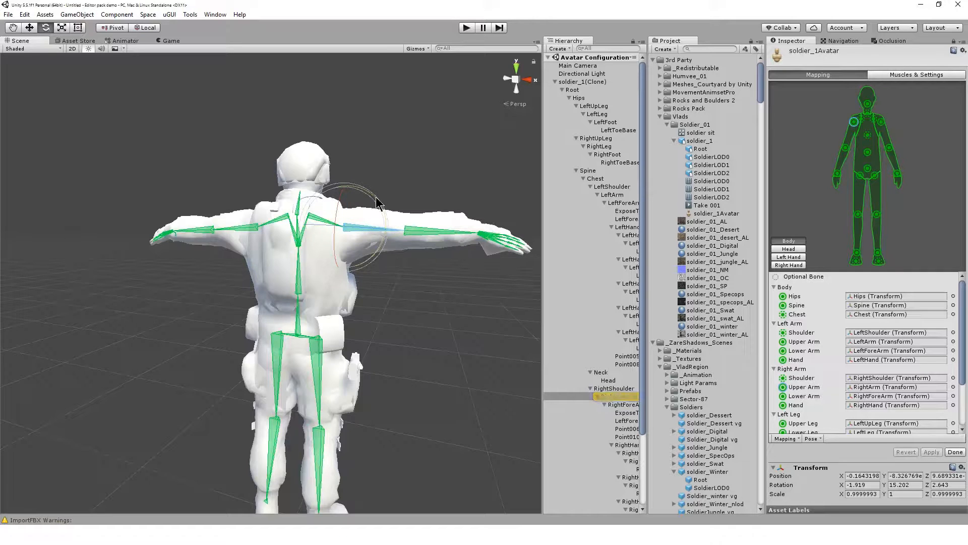
key(e)
drag(375, 190, 375, 209)
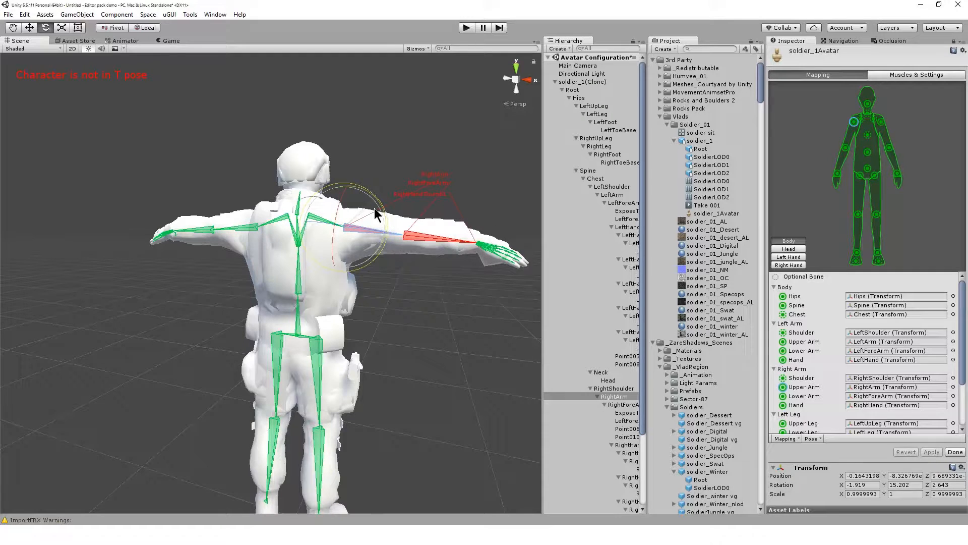
key(ctrl+z)
Check the skeleton from the front, finish the avatar configuration and apply the pending soldier_1 import settings.
alt+drag(409, 342, 267, 338)
click(362, 236)
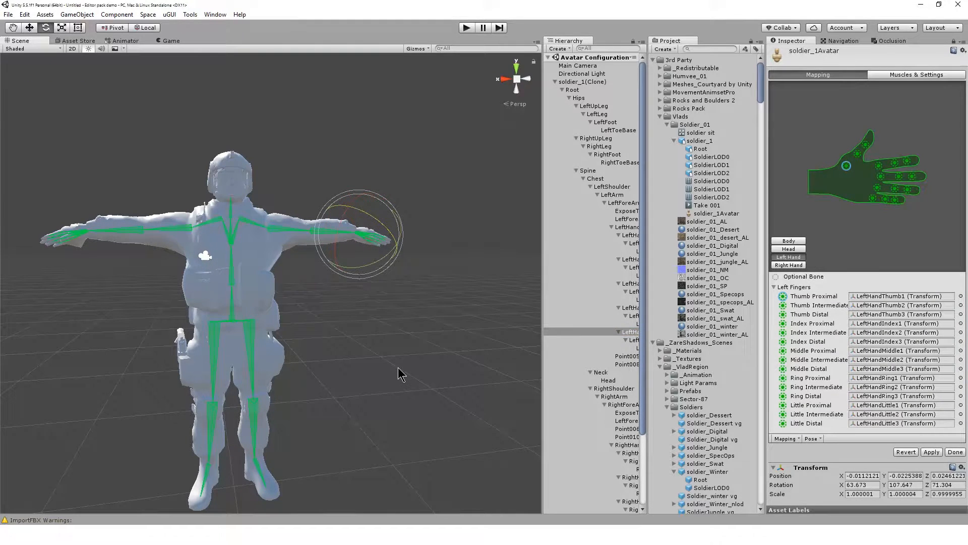
click(954, 453)
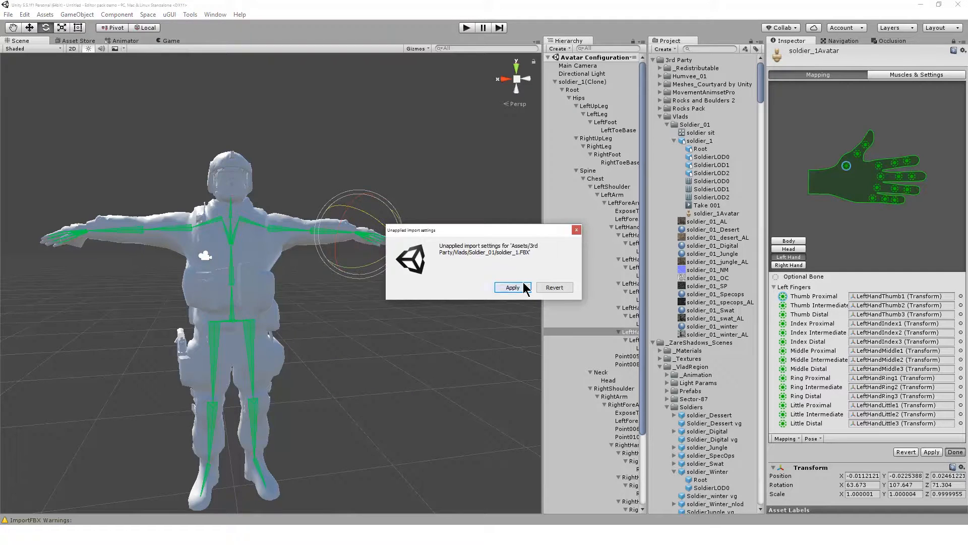
click(512, 287)
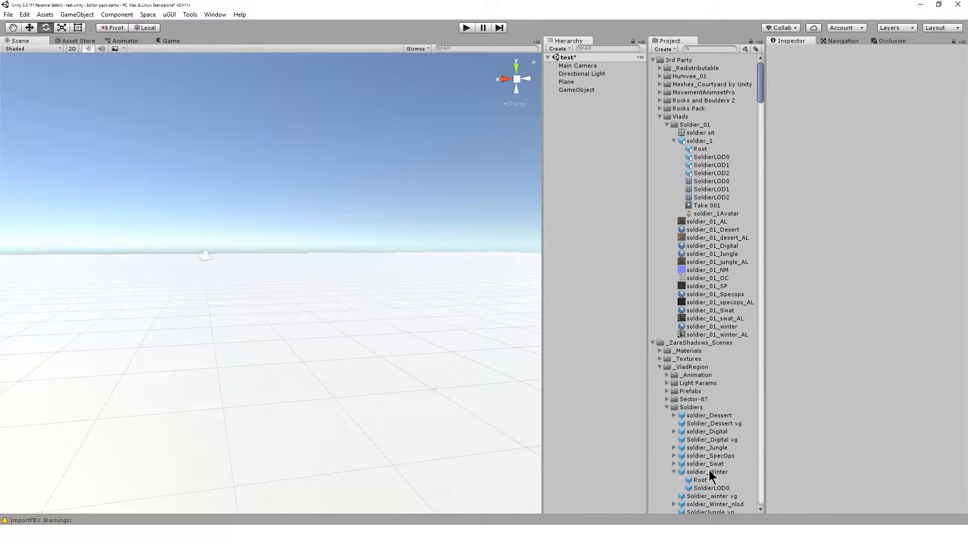
Place the soldier_Winter prefab in the test scene and frame it from the front.
drag(709, 471, 586, 295)
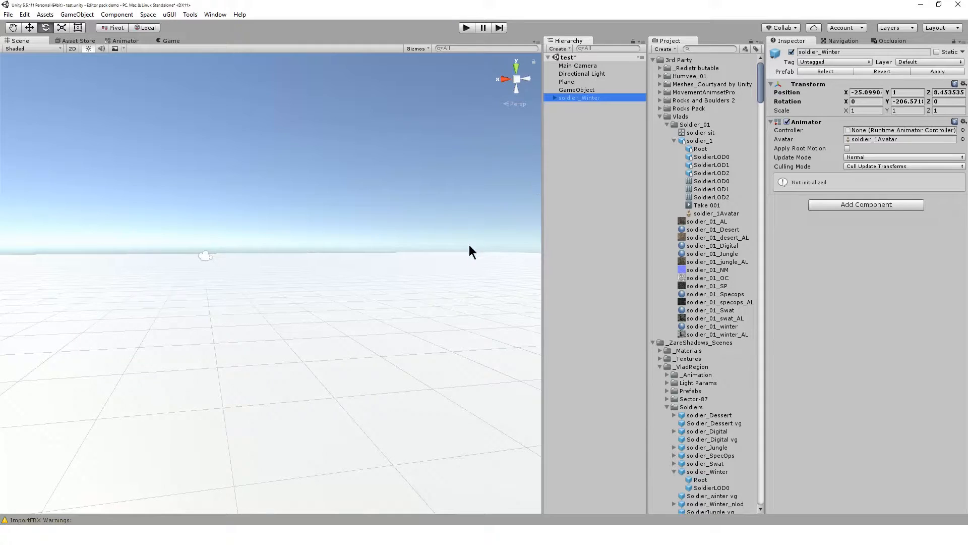
key(f)
alt+drag(295, 386, 687, 375)
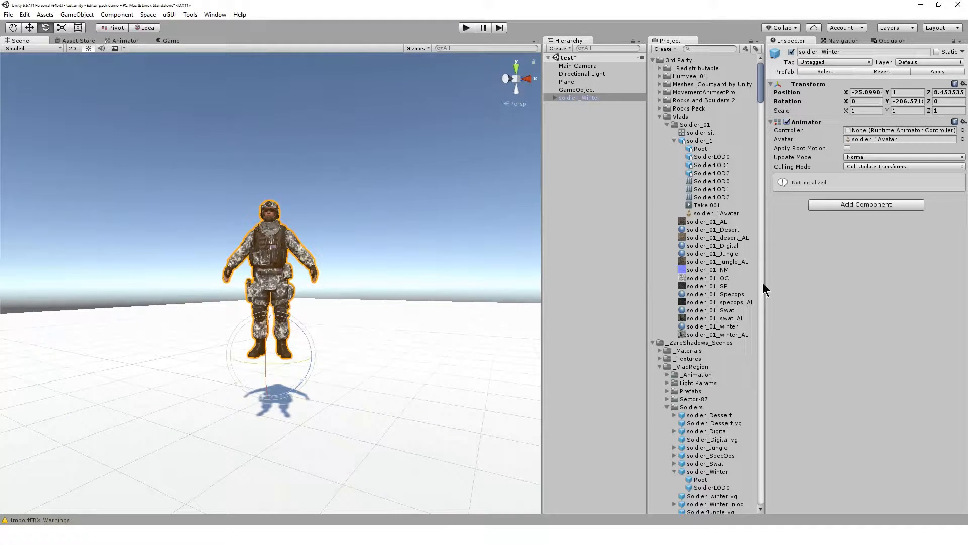
click(396, 223)
scroll(397, 225, up, 5)
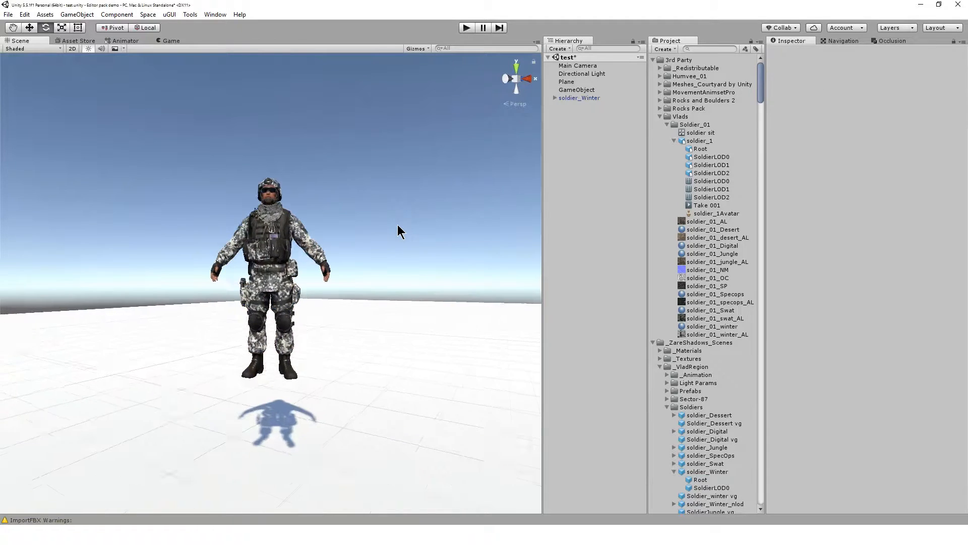
alt+drag(397, 225, 439, 323)
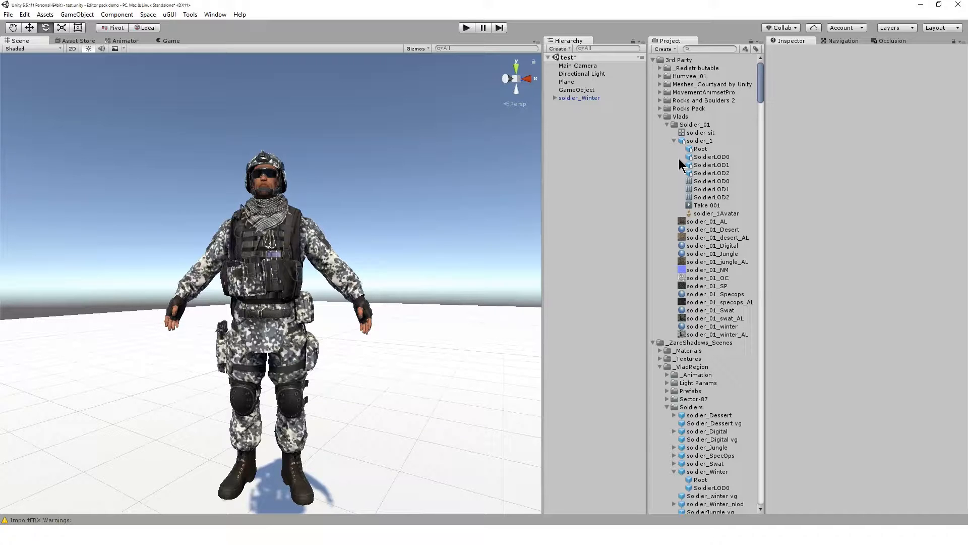
Create an empty game object and add the Clothing Item Settings component to it.
click(564, 50)
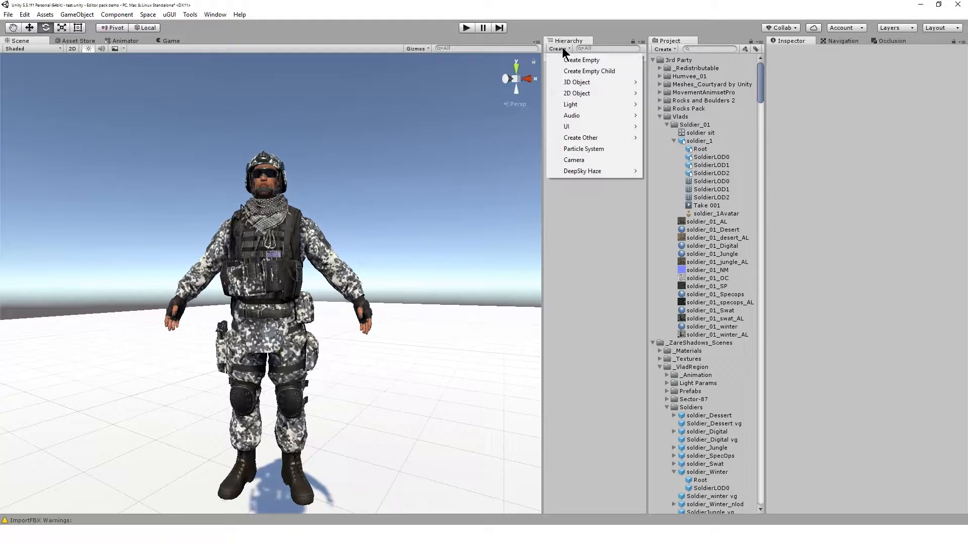
click(573, 61)
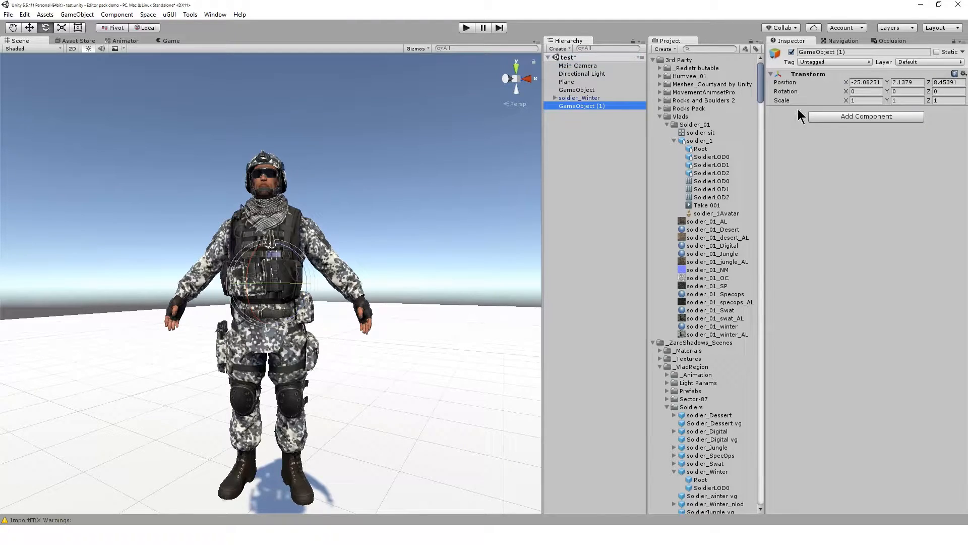
click(837, 117)
text(othing)
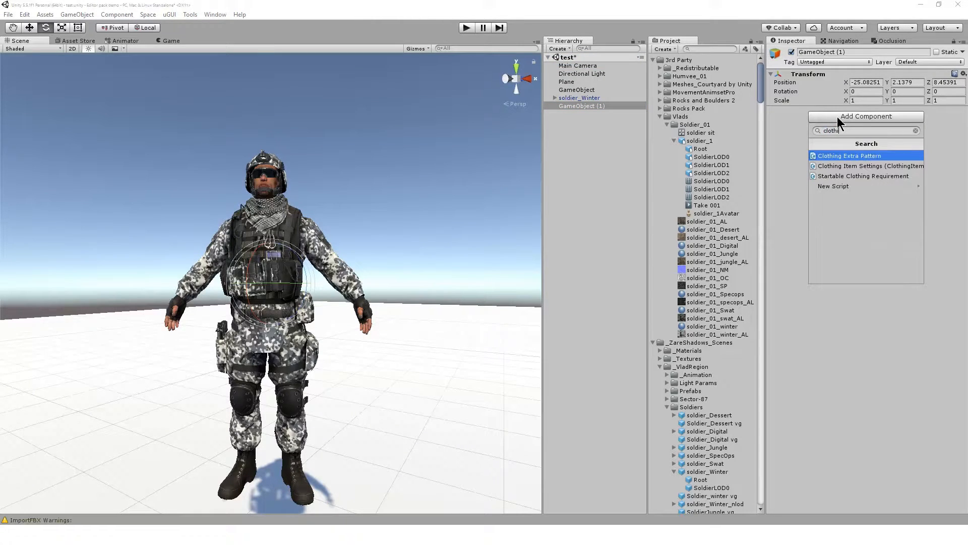
click(868, 166)
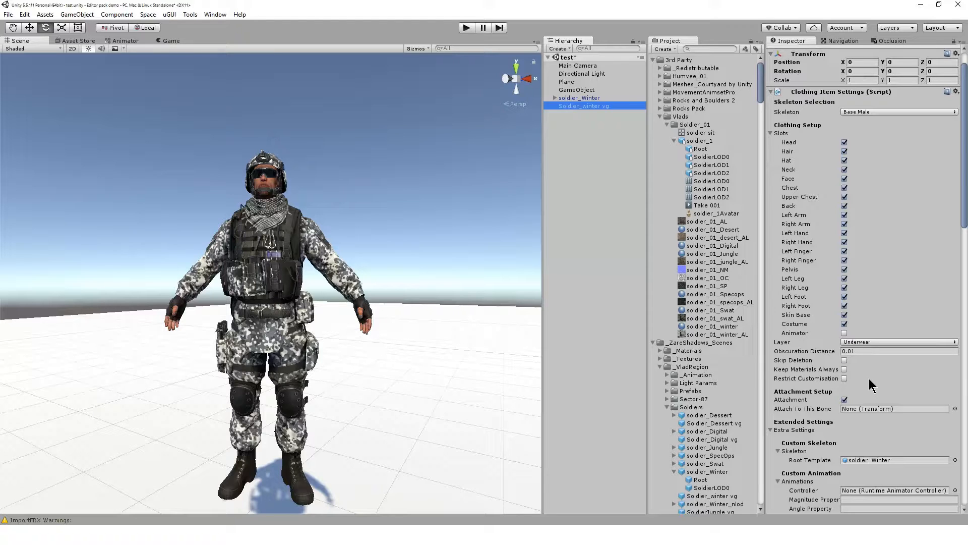
Enable Keep Materials Always for Soldier_winter vg and go to its custom Skeleton settings.
click(844, 369)
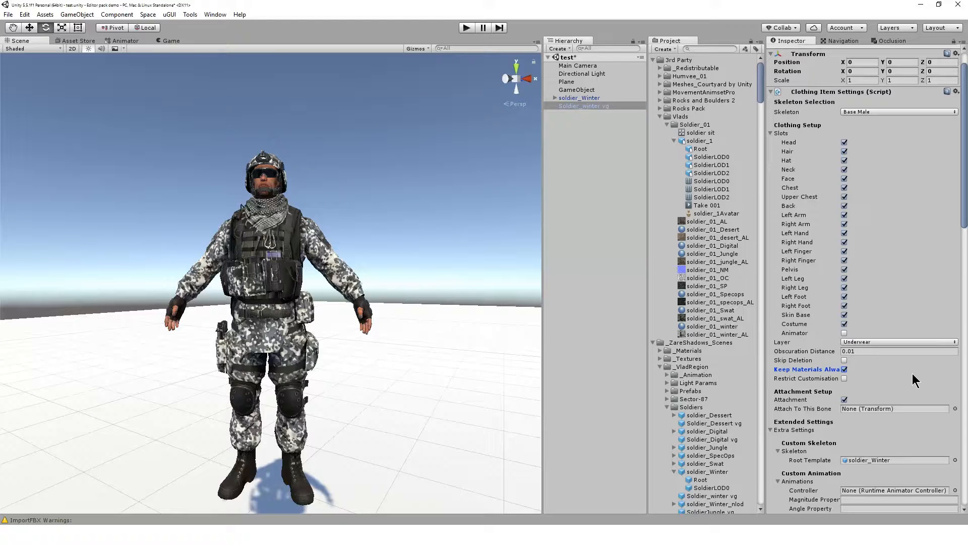
scroll(912, 375, down, 2)
scroll(913, 376, down, 4)
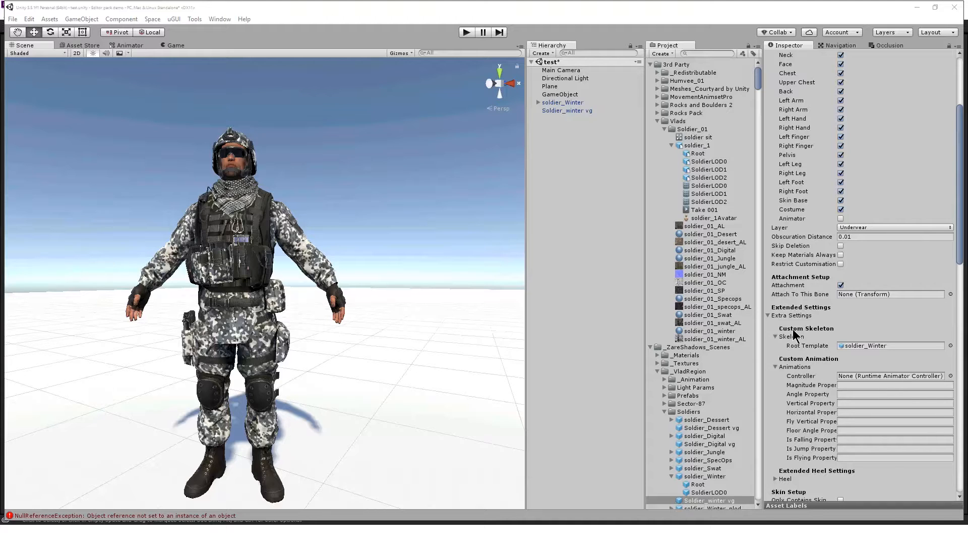
click(776, 337)
click(777, 336)
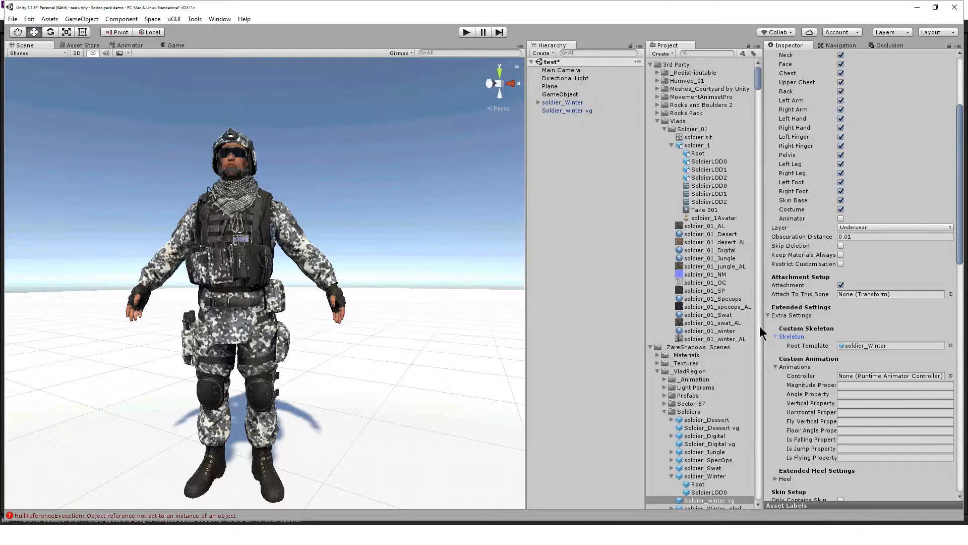
Apply the scene's soldier_Winter instance to its prefab.
click(563, 102)
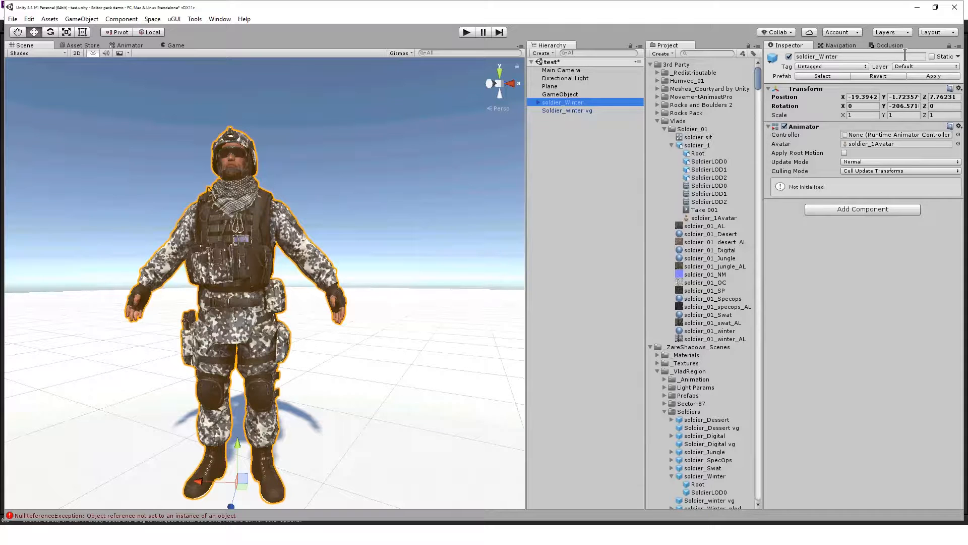
click(925, 75)
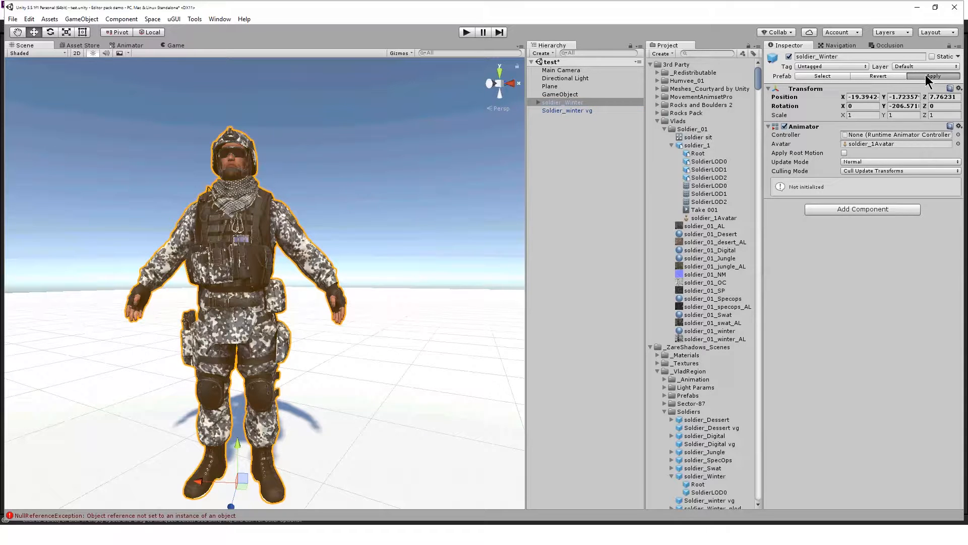
click(828, 75)
Assign the soldier_Winter prefab as the Root Template in Soldier_winter vg's custom skeleton settings.
click(719, 499)
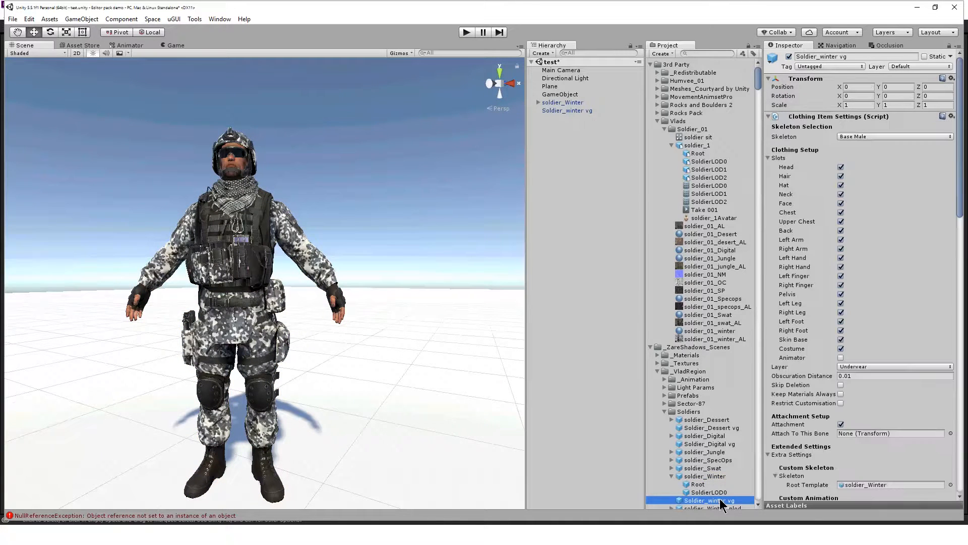
click(718, 477)
drag(719, 479, 868, 487)
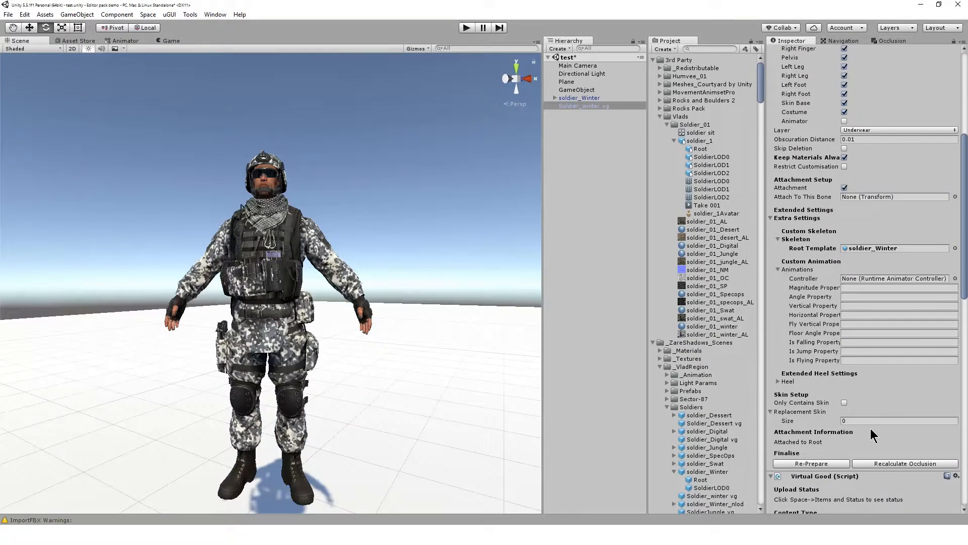
Keep the Virtual Good content type as Clothing and review the description, icons, pricing, rating, category and upload settings.
scroll(870, 428, down, 6)
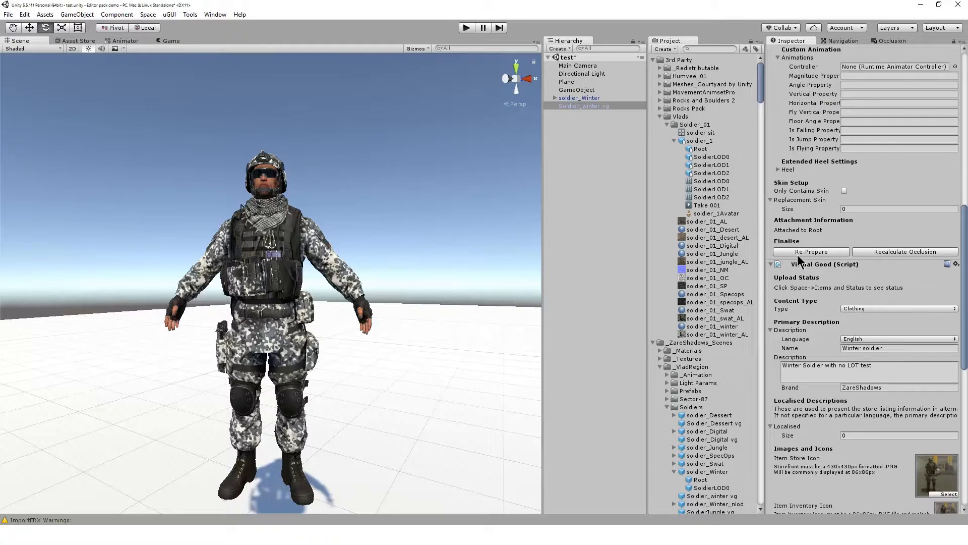
drag(766, 283, 676, 294)
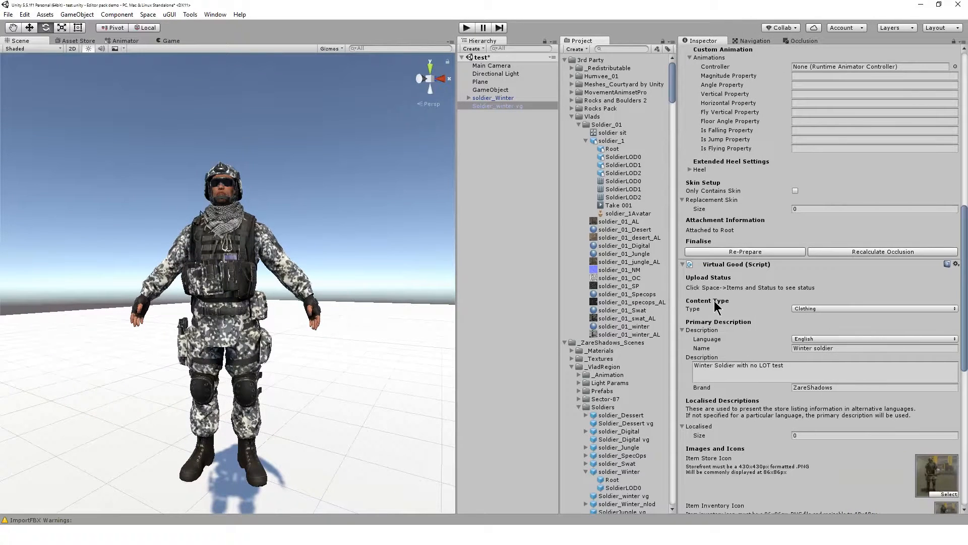
scroll(764, 296, down, 3)
click(832, 244)
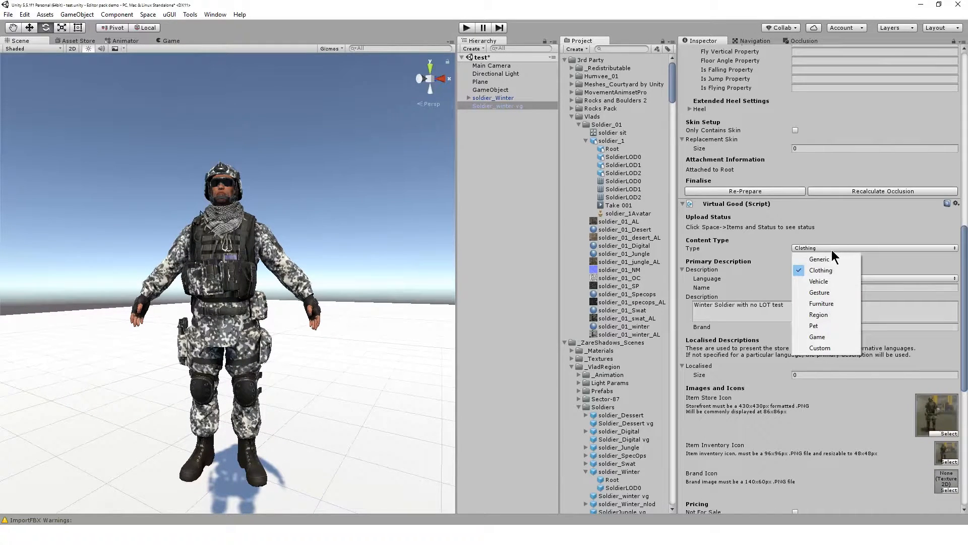
click(831, 267)
scroll(865, 337, down, 10)
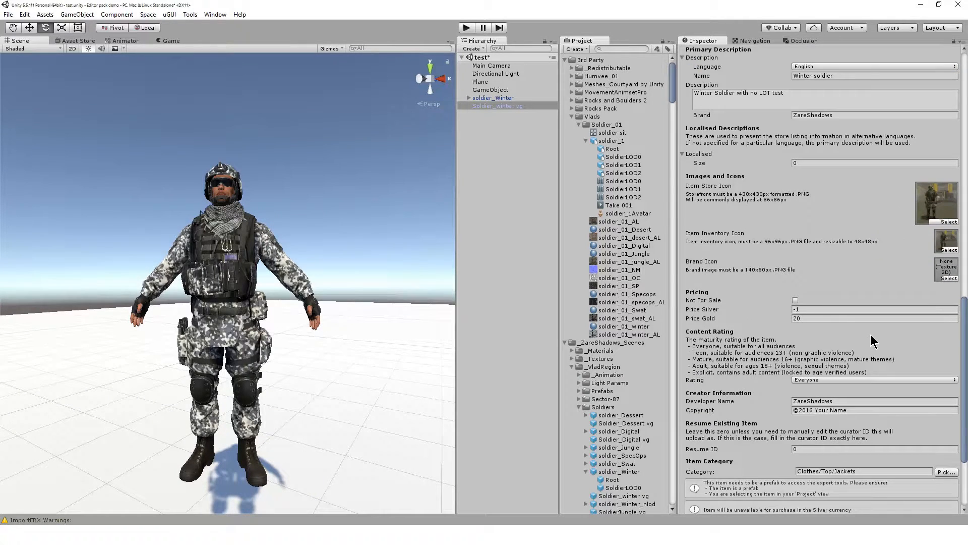
scroll(874, 342, down, 6)
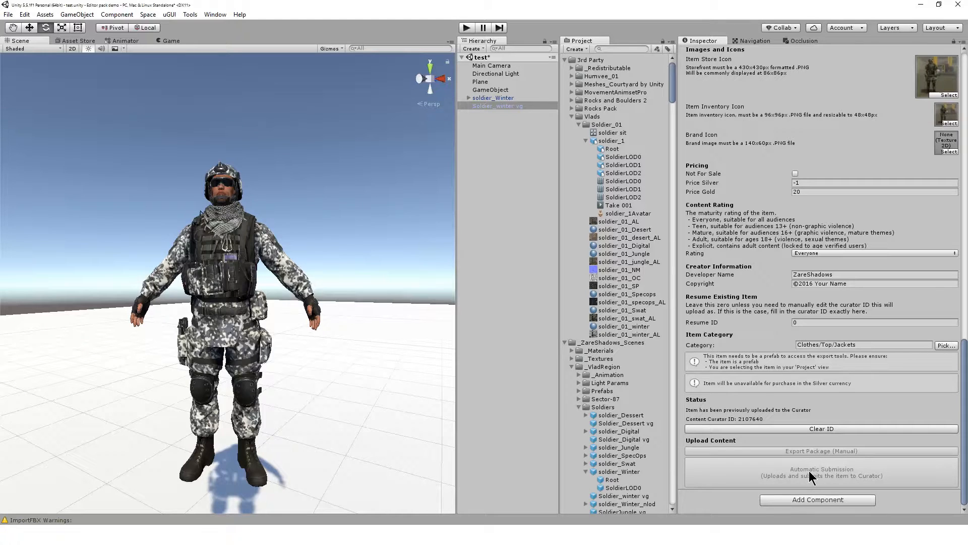
Select the Soldier_winter vg prefab in the project's Soldiers folder and review its submission options and clothing settings.
click(511, 107)
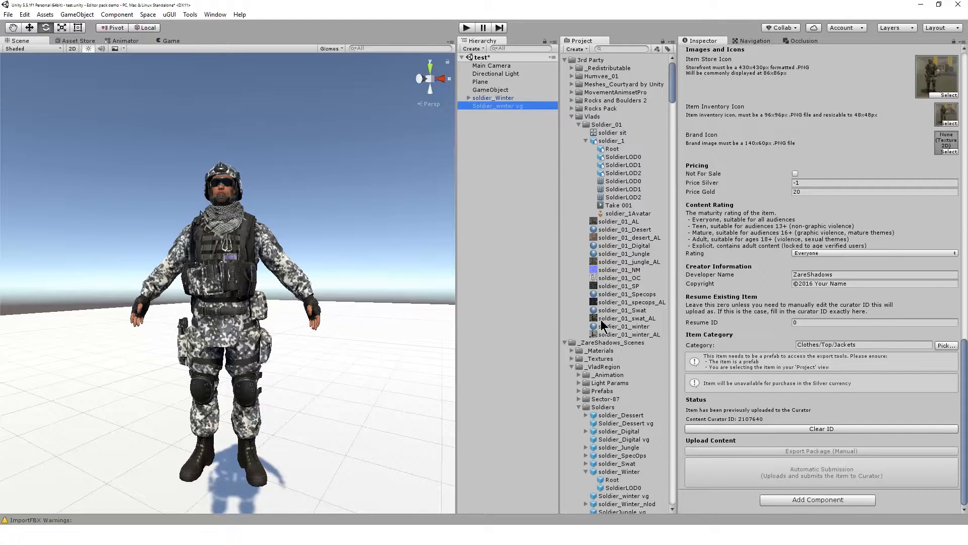
scroll(601, 323, down, 6)
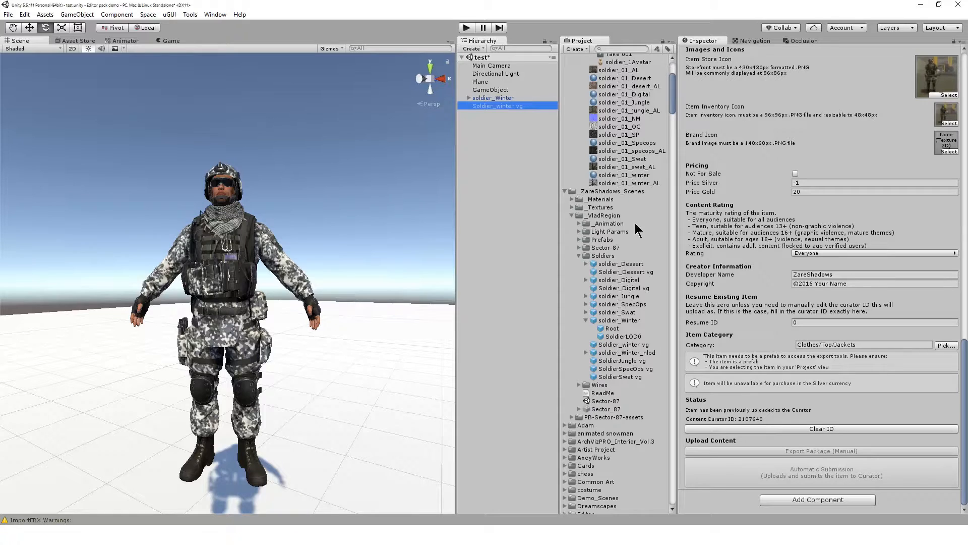
click(633, 346)
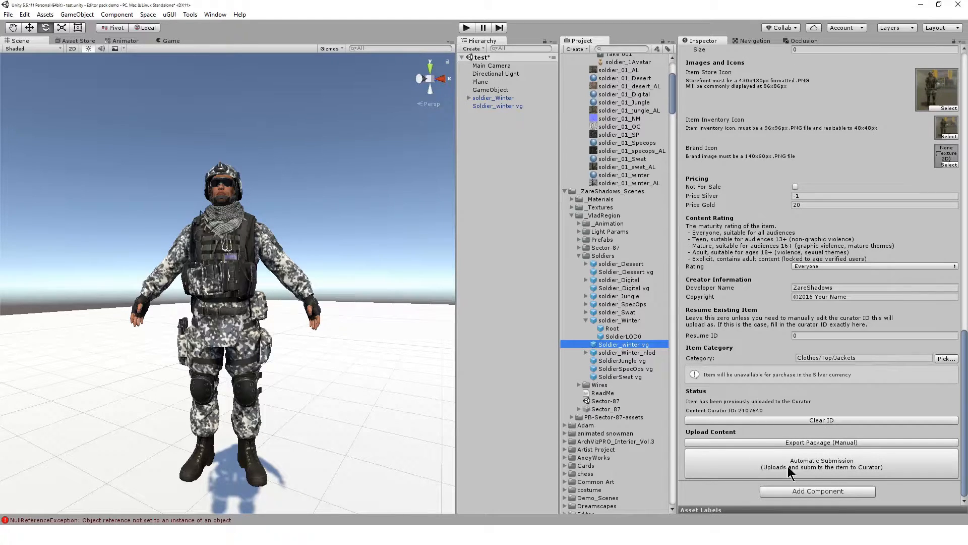
scroll(852, 389, up, 5)
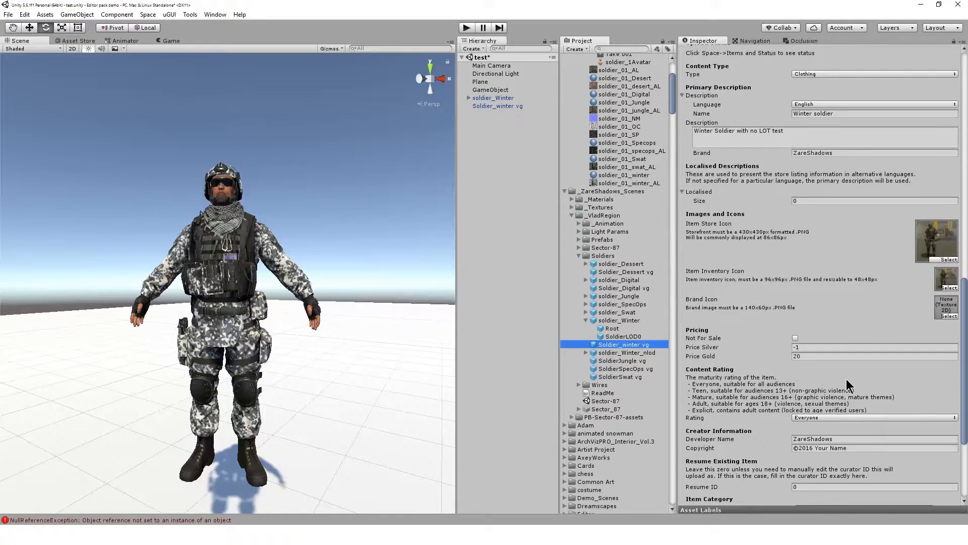
scroll(847, 386, up, 9)
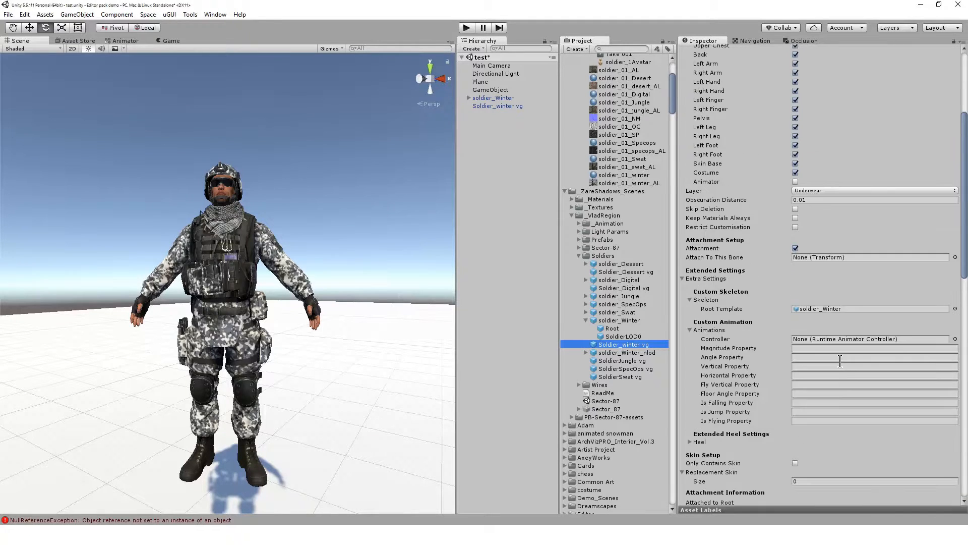
scroll(841, 367, up, 1)
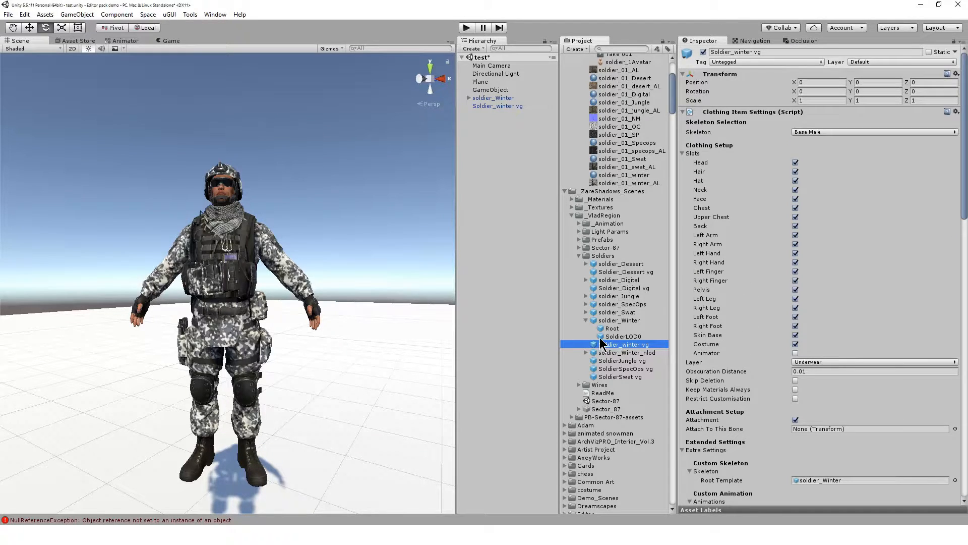
Compare the soldier_Winter model prefab with the Soldier_winter vg item prefab, collapsing the model's hierarchy.
click(616, 321)
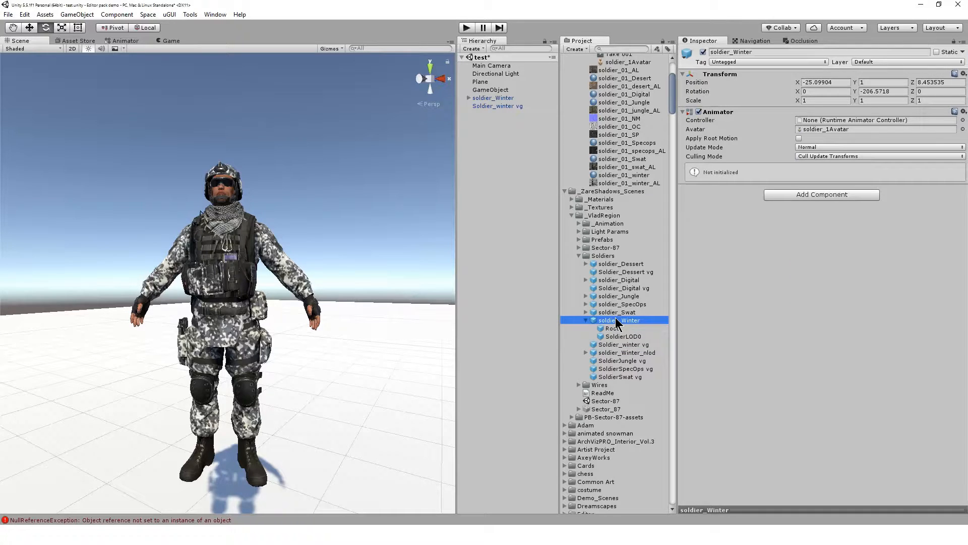
click(601, 347)
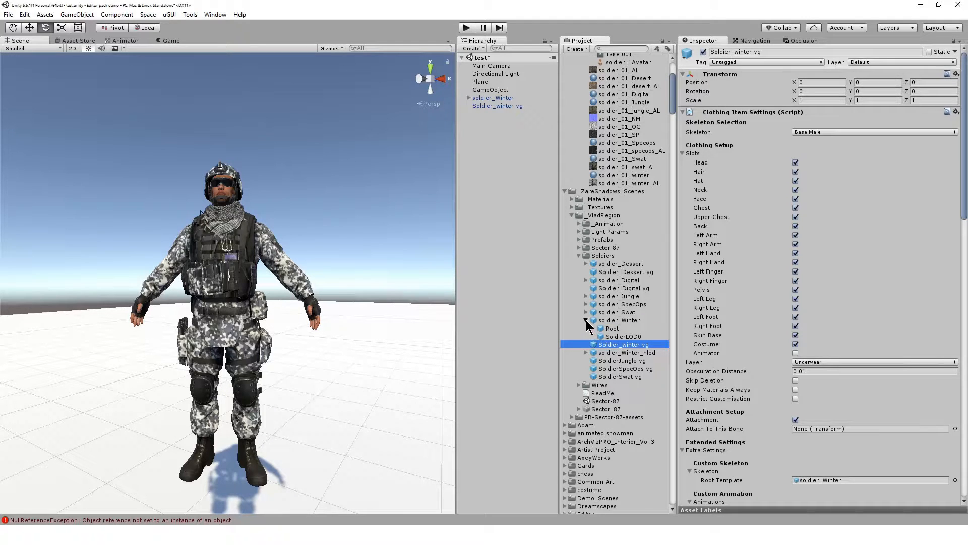
click(586, 320)
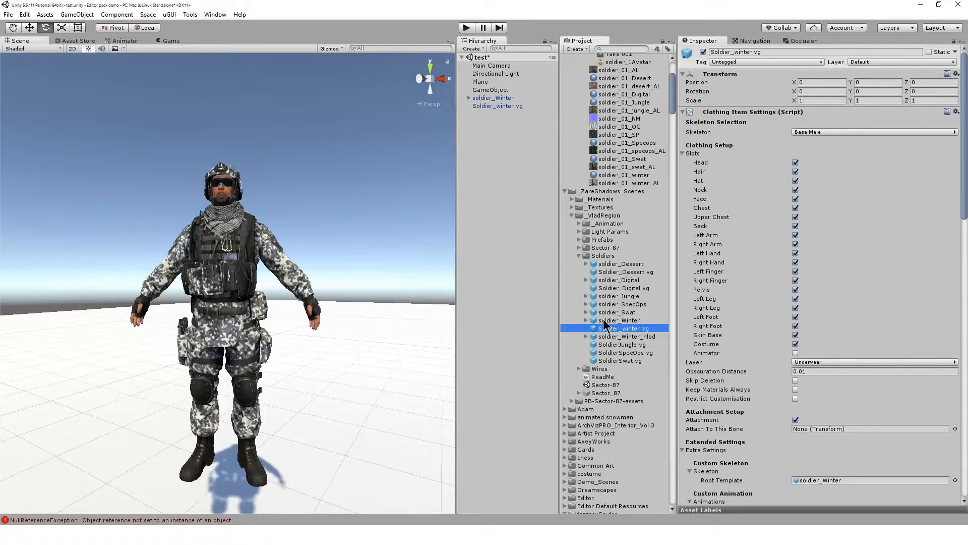
ctrl+click(604, 321)
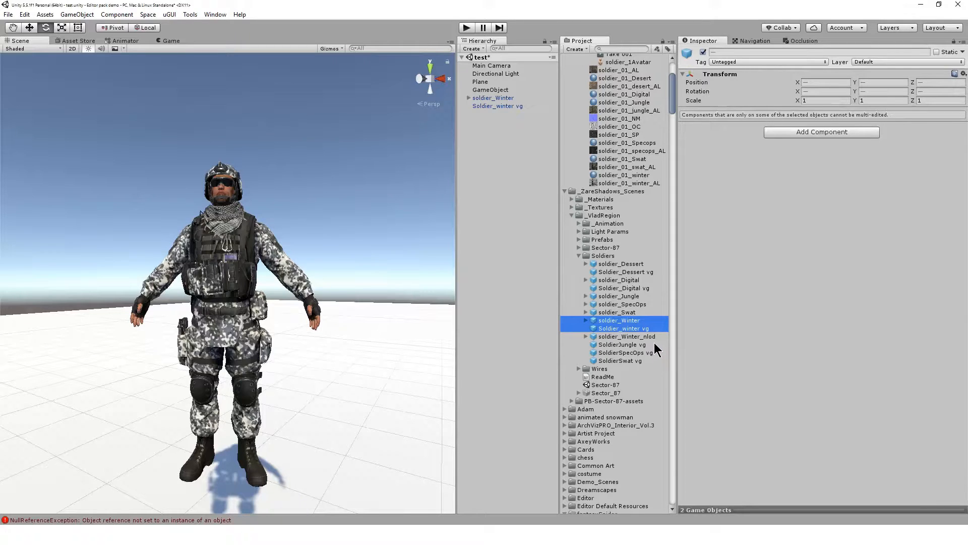
click(613, 328)
Place the spider_myOldOne prefab from the fantasySpider folder on the scene's plane.
scroll(777, 363, down, 10)
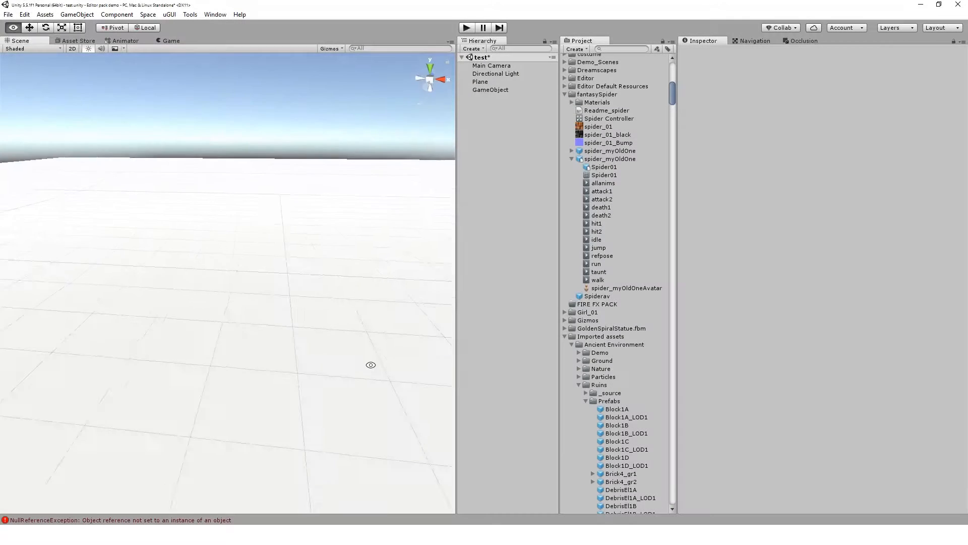
alt+drag(371, 365, 227, 379)
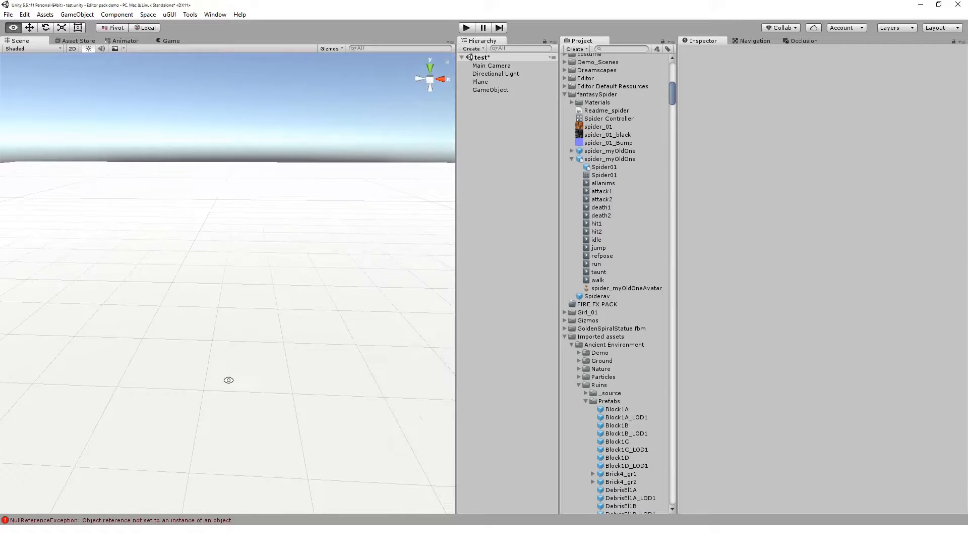
click(634, 151)
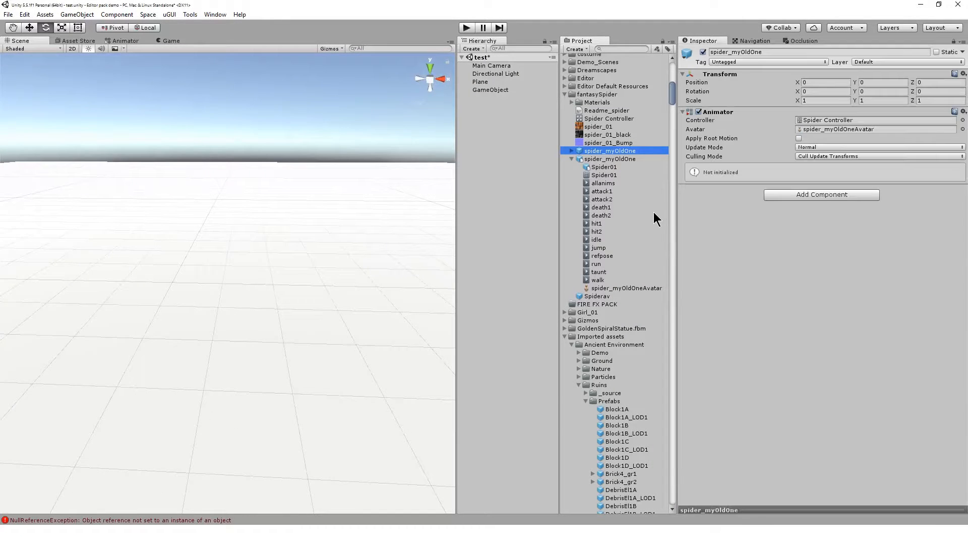
drag(635, 149, 595, 418)
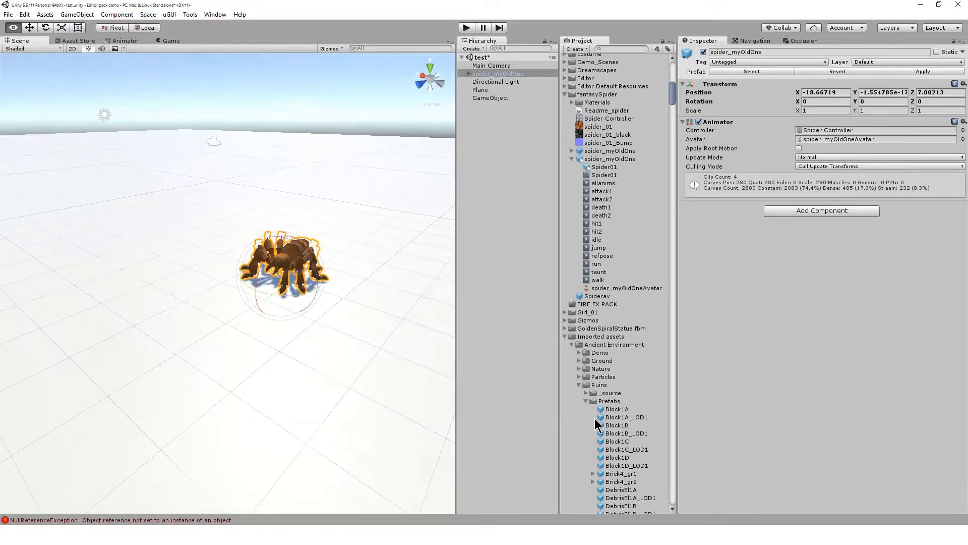
alt+drag(413, 343, 281, 373)
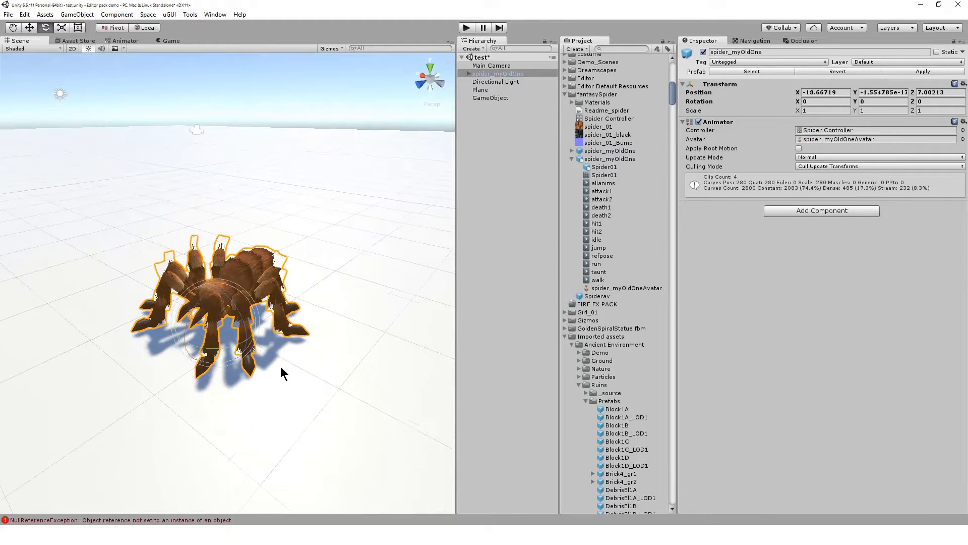
Check the spider_myOldOne instance's Animator component and the source model's Rig import settings.
click(522, 149)
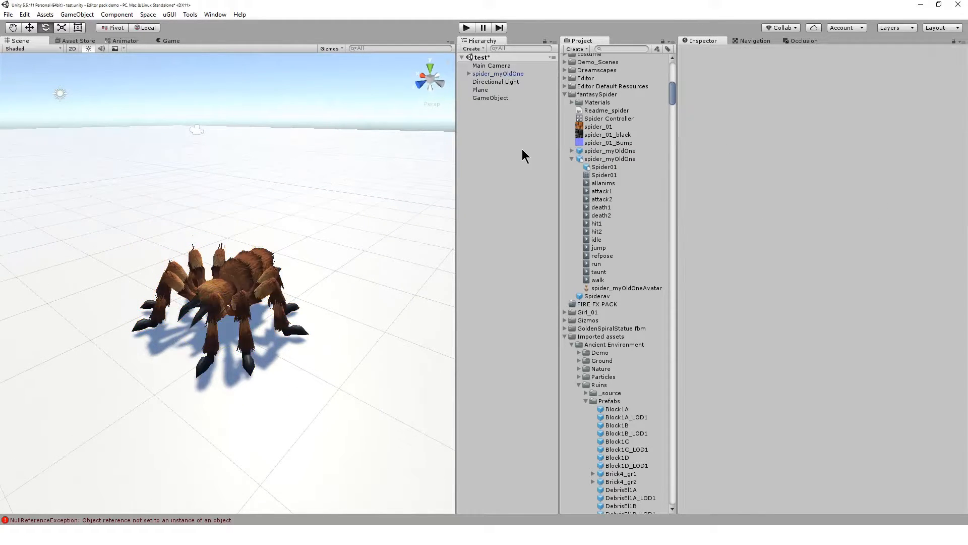
click(515, 73)
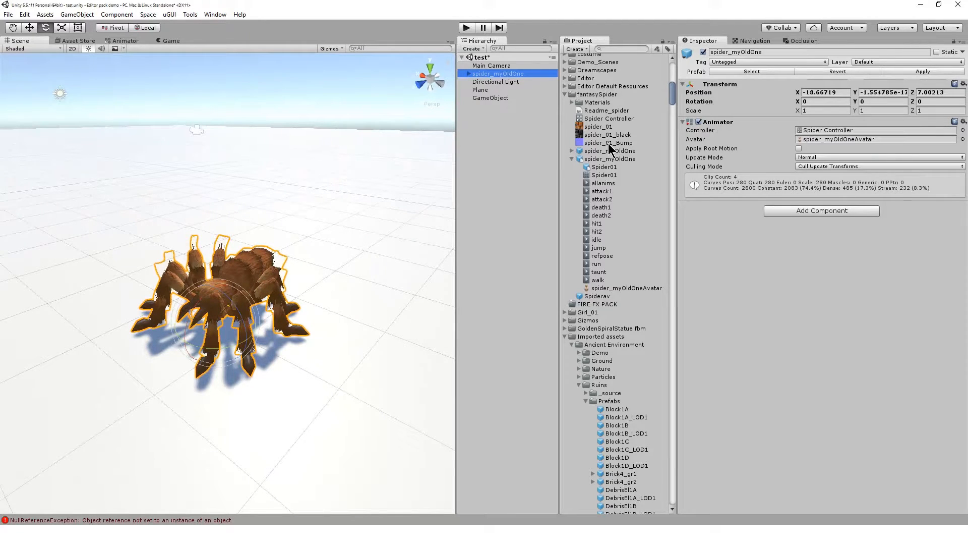
click(610, 159)
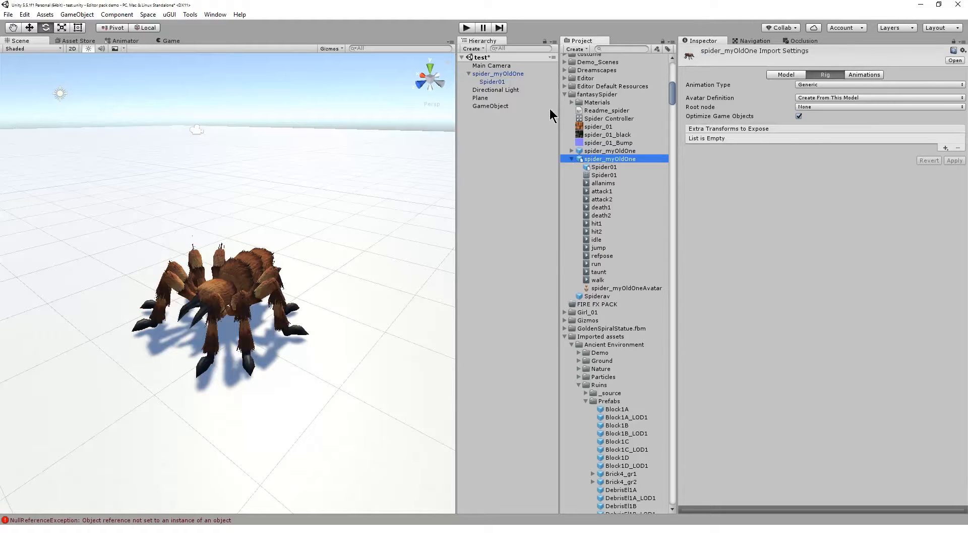
Open Spider Controller in the Animator and examine the idle, walk and run motions in the Basic blend tree.
click(616, 120)
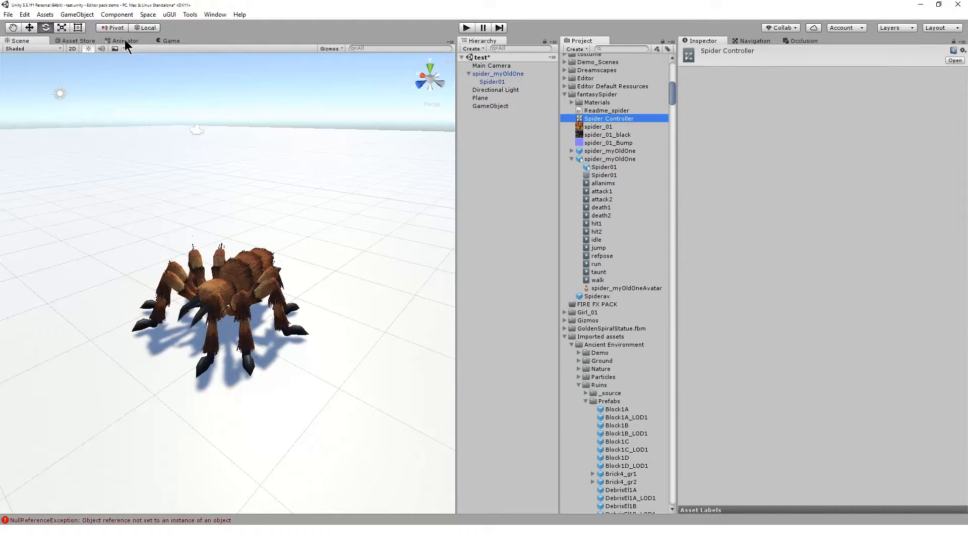
double_click(613, 119)
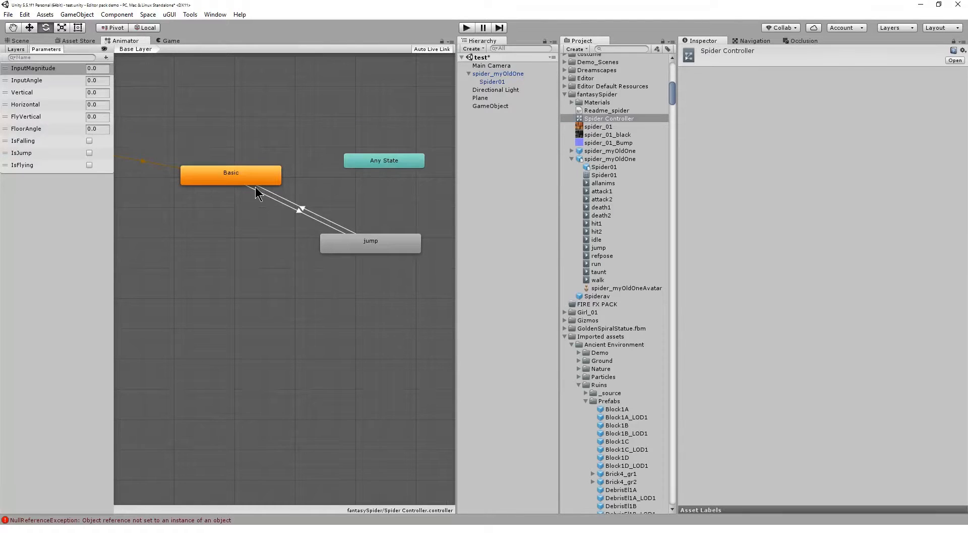
double_click(249, 239)
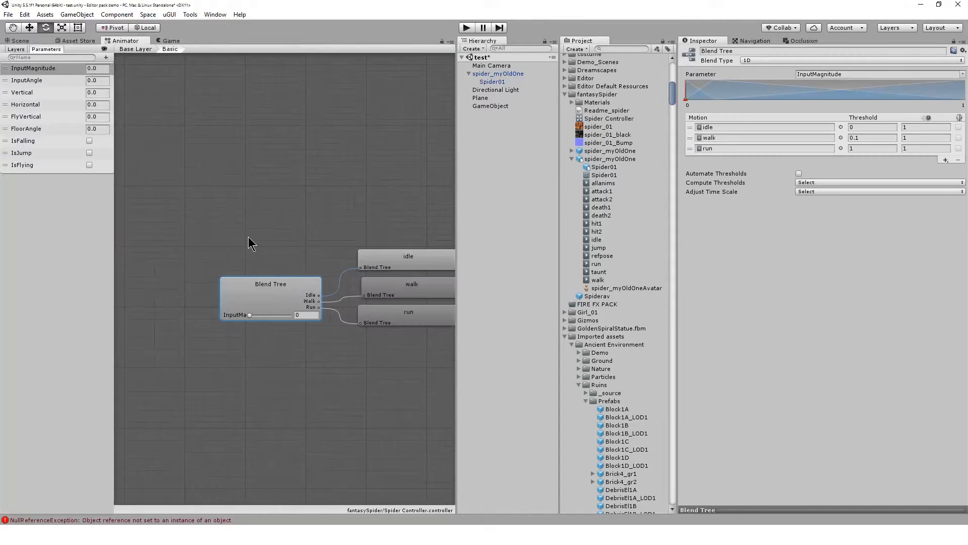
click(428, 260)
click(423, 292)
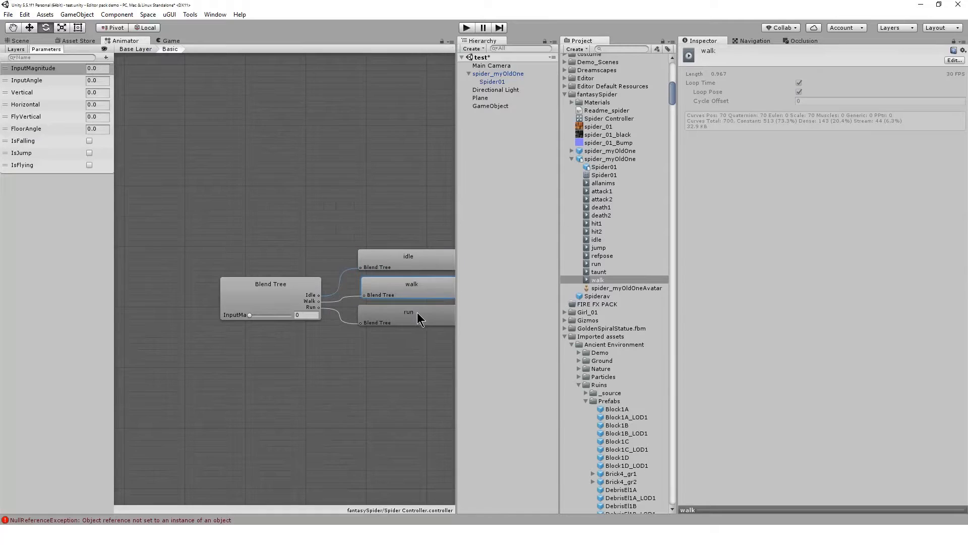
click(419, 312)
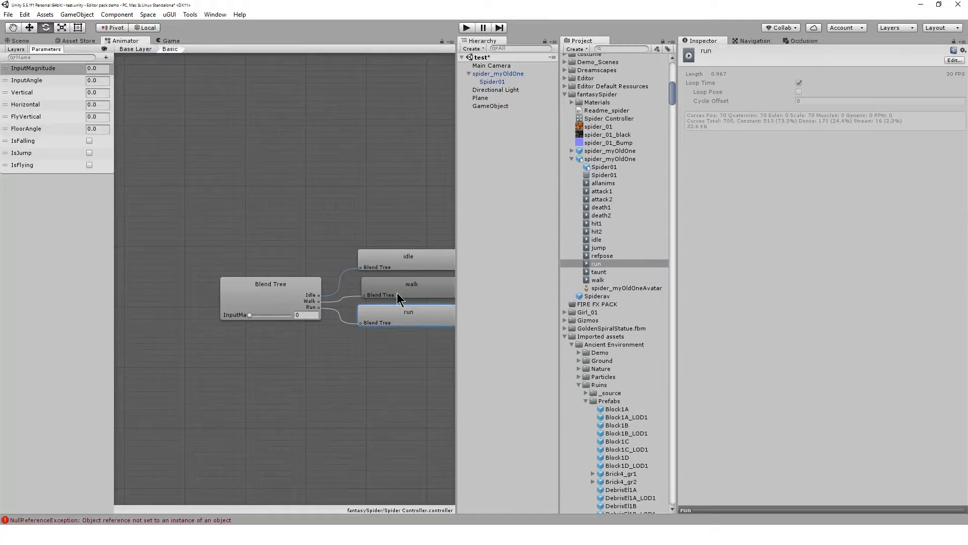
click(136, 49)
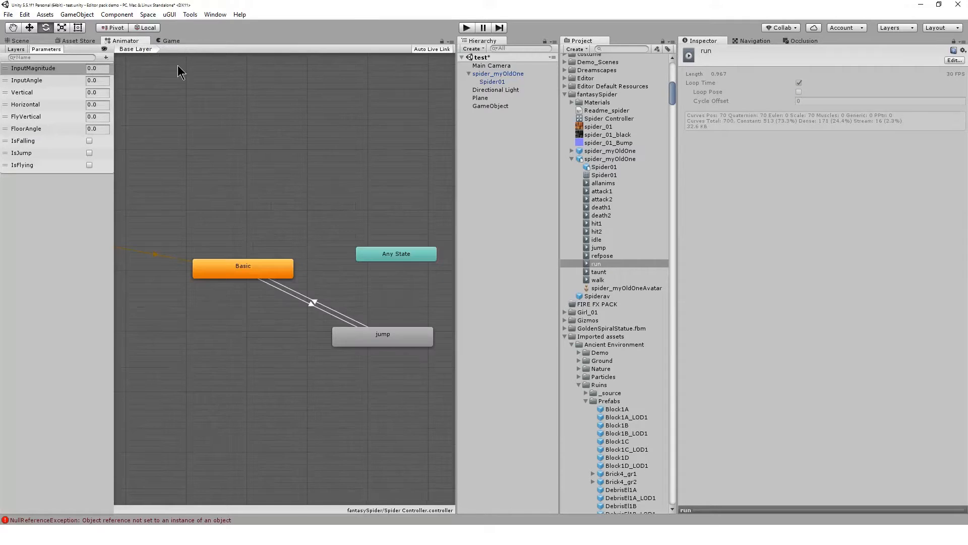
Add the Spiderav prefab from the fantasySpider folder to the scene hierarchy.
click(503, 74)
scroll(626, 362, down, 2)
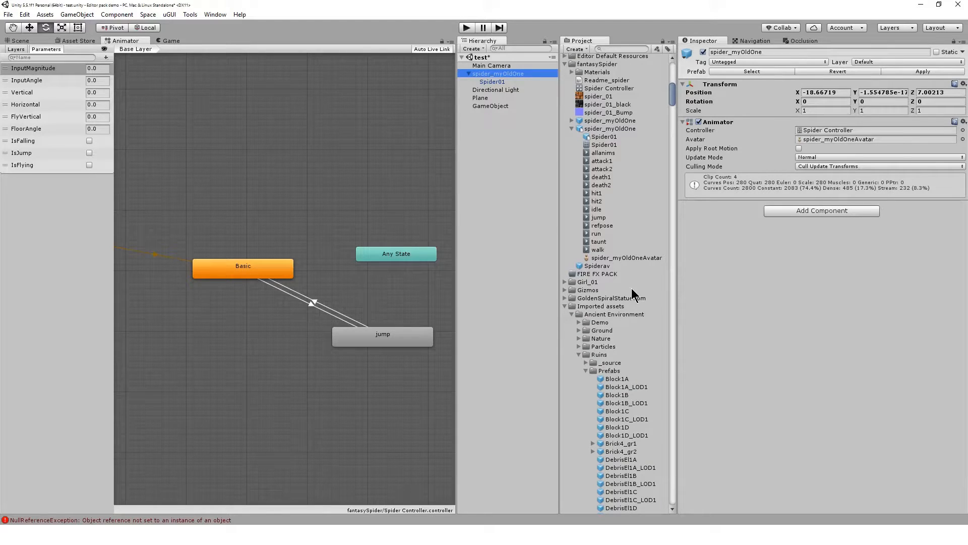
click(601, 266)
drag(601, 266, 523, 191)
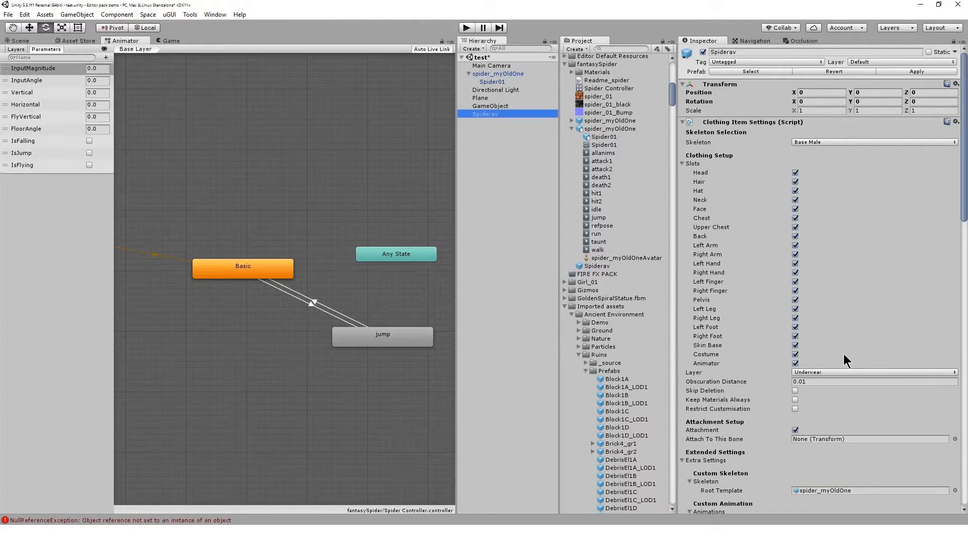
Assign Spider Controller as the Controller in Spiderav's Custom Animation settings and review the animation property names.
scroll(843, 353, down, 3)
scroll(756, 227, up, 3)
click(606, 88)
drag(618, 93, 869, 464)
scroll(858, 448, down, 5)
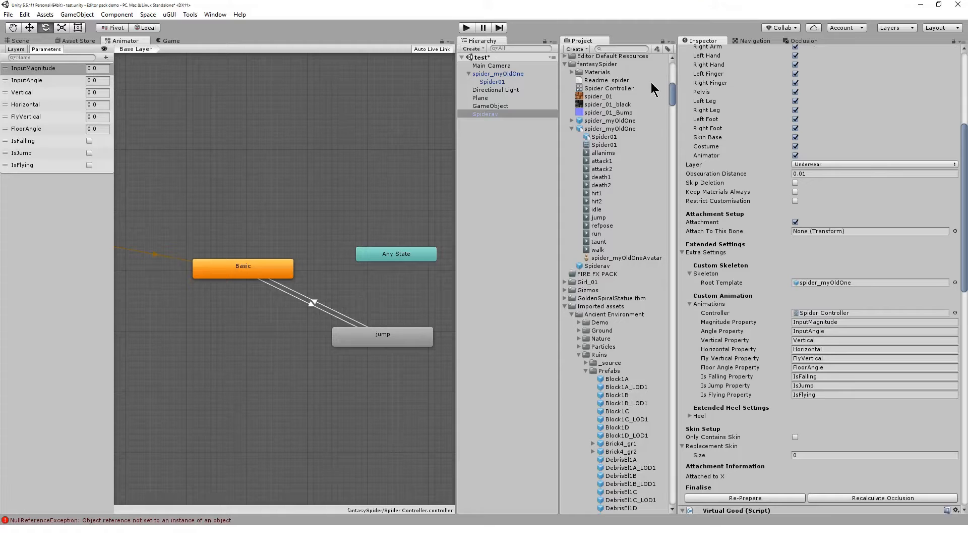
Open Spider Controller and review each of its Animator parameters from InputMagnitude through IsFlying.
click(621, 88)
double_click(622, 88)
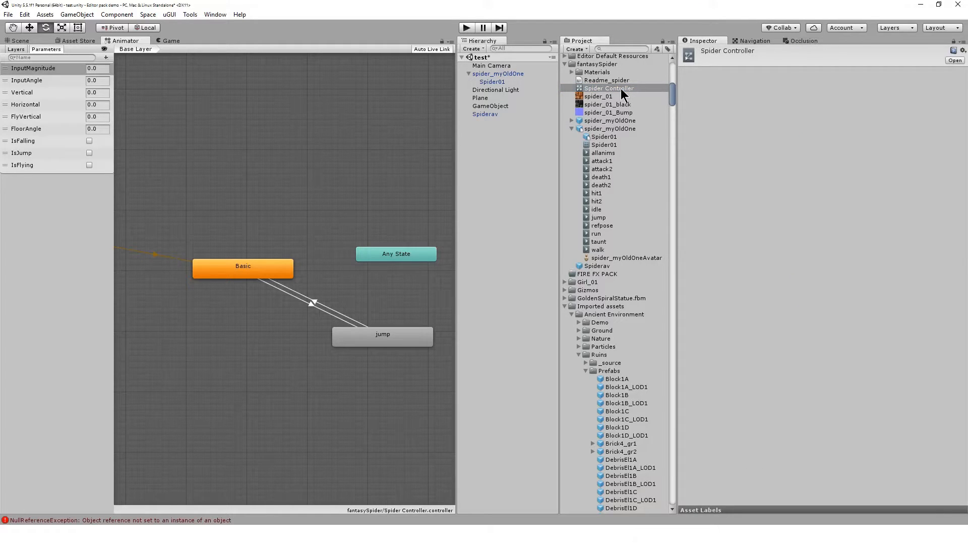
click(47, 71)
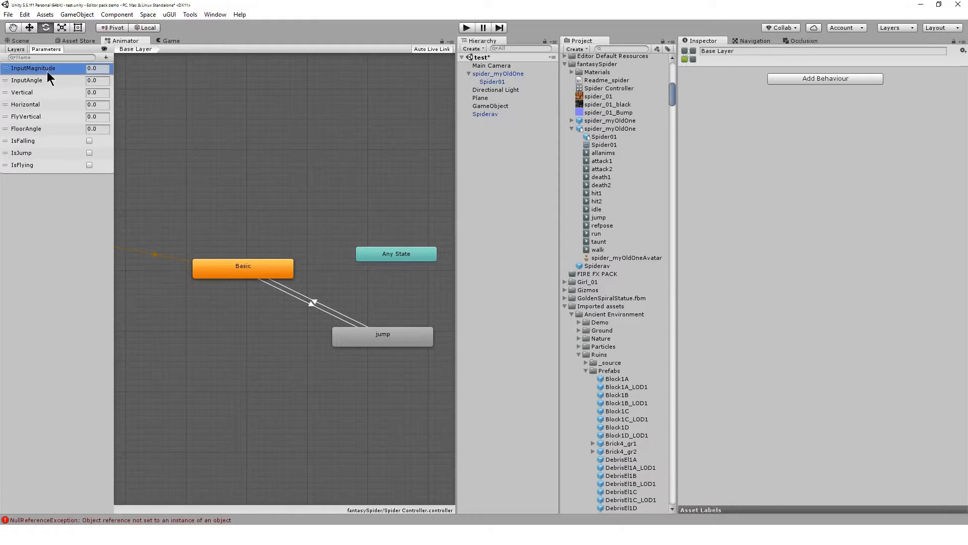
click(47, 81)
click(46, 93)
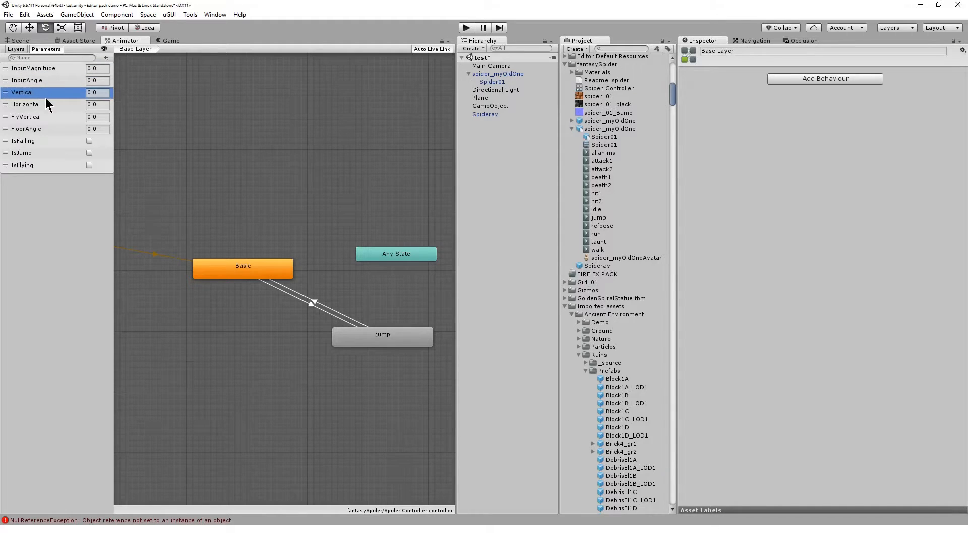
click(45, 106)
click(45, 117)
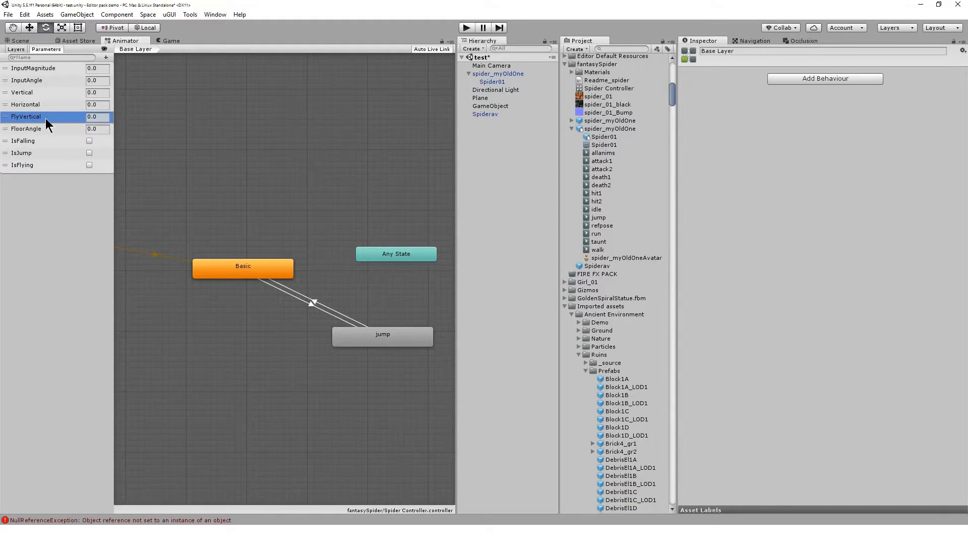
click(50, 129)
click(50, 141)
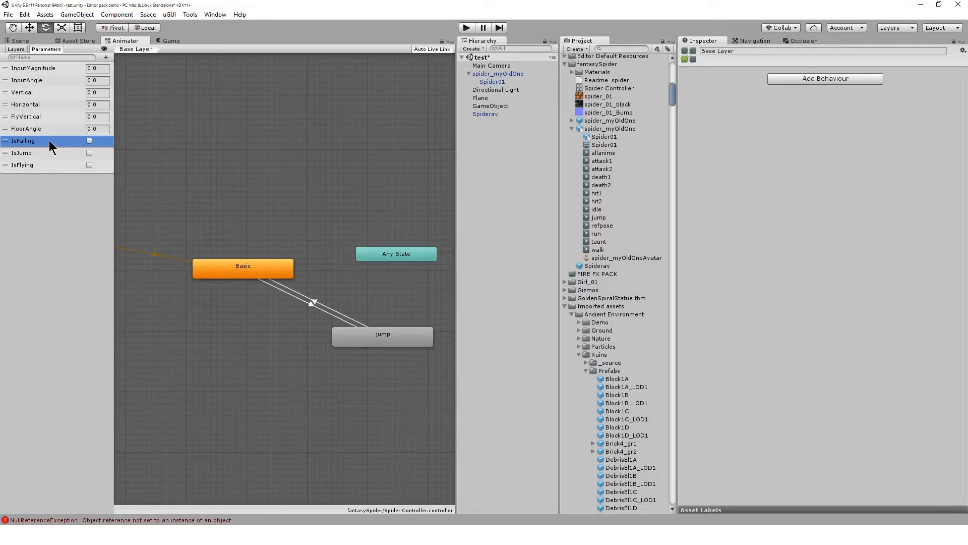
click(50, 154)
click(51, 165)
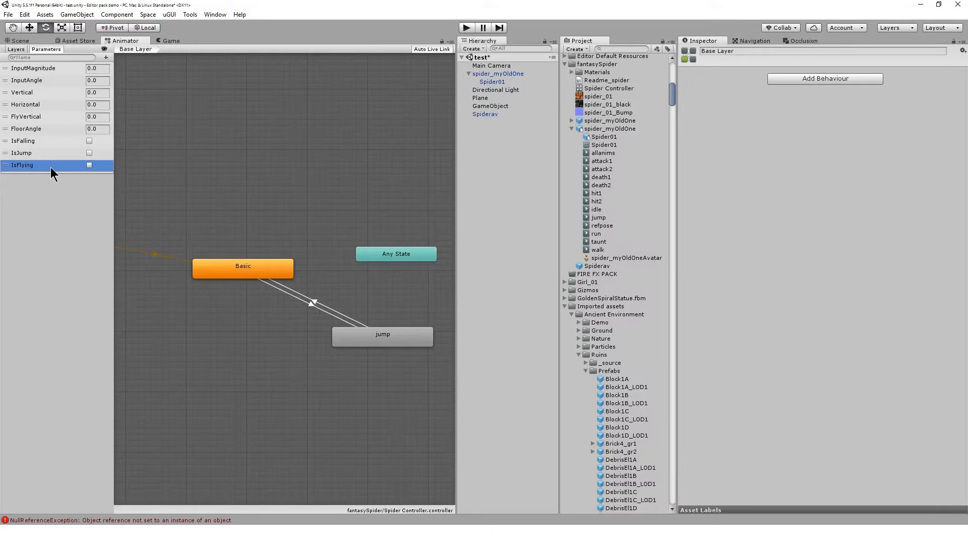
Compare the Magnitude and Vertical property names in Spiderav's Custom Animation settings with the controller's parameters.
click(486, 114)
scroll(772, 227, down, 10)
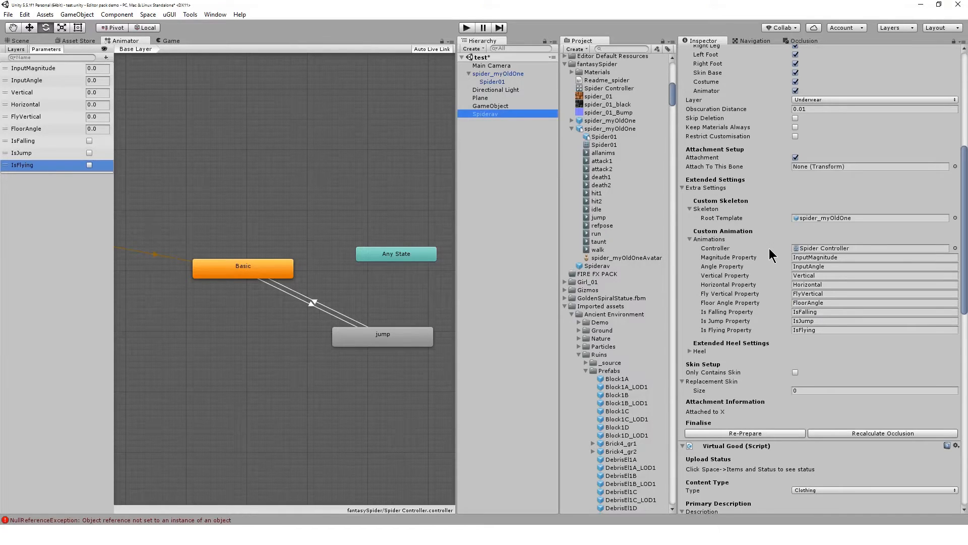
click(738, 258)
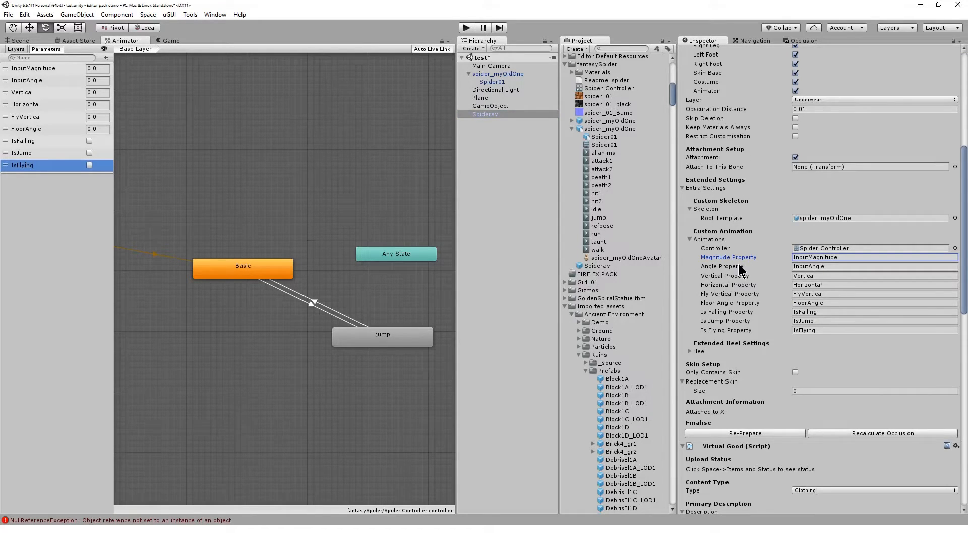
click(732, 276)
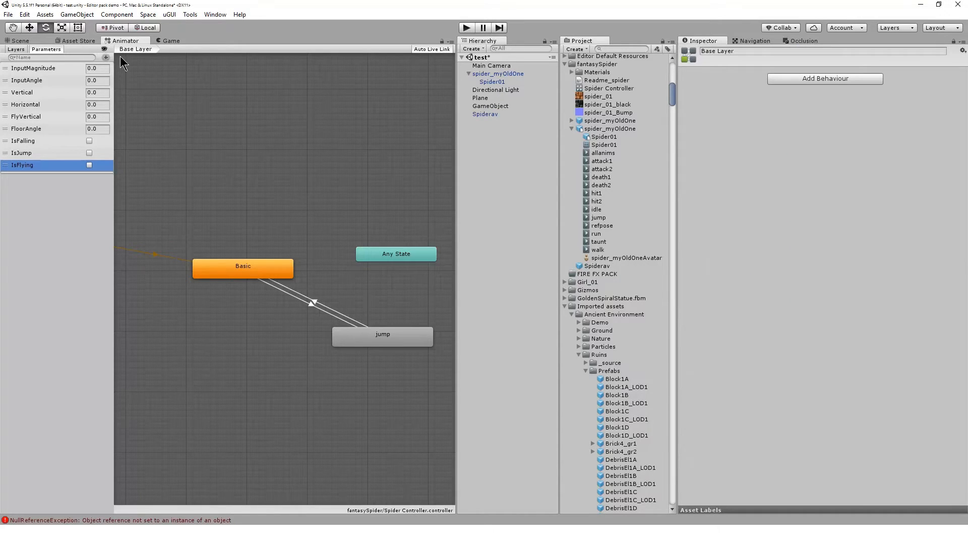
View the types available for a new Animator parameter and return to Spiderav's settings.
click(106, 58)
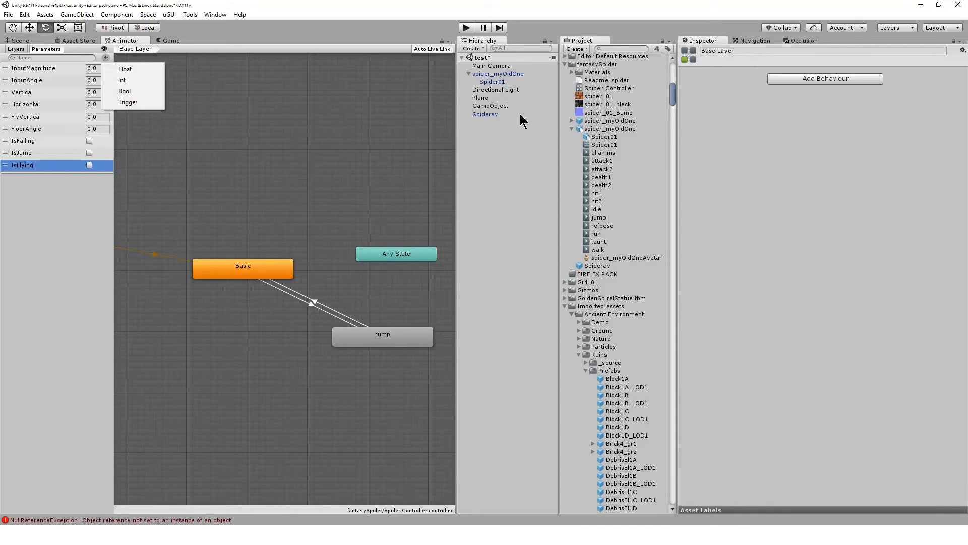
click(501, 114)
scroll(788, 356, down, 9)
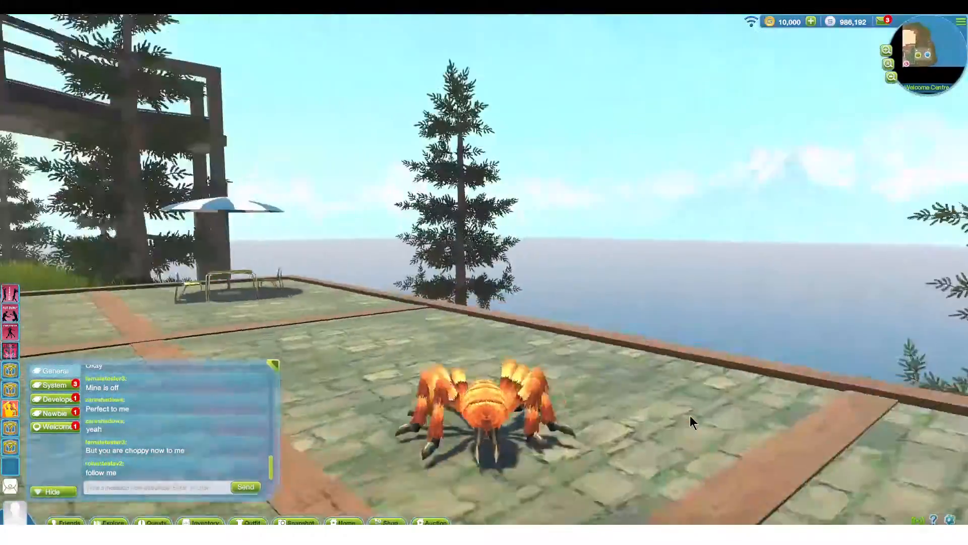
Switch to the virtual world client and test the spider avatar's turning, forward movement and jump animations.
key(a)
key(w)
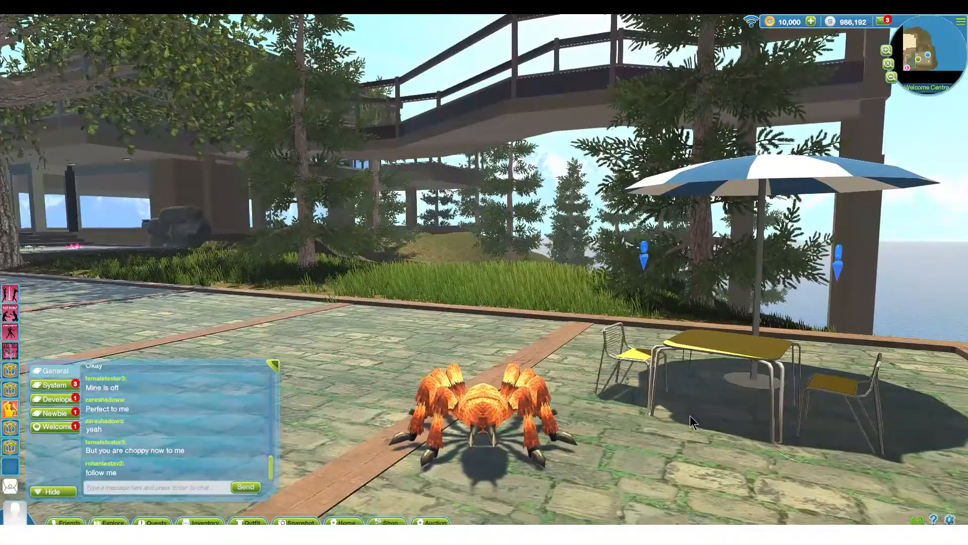
key(space)
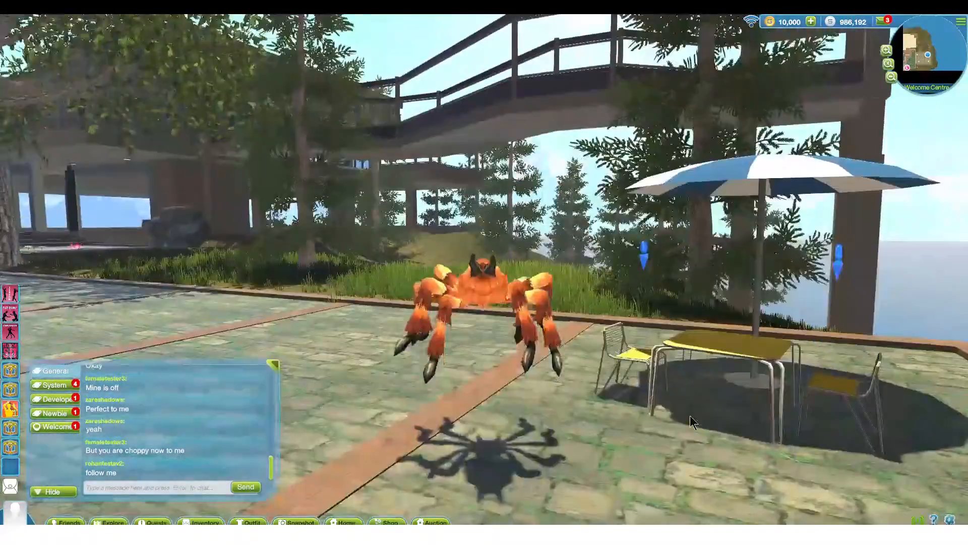
key(space)
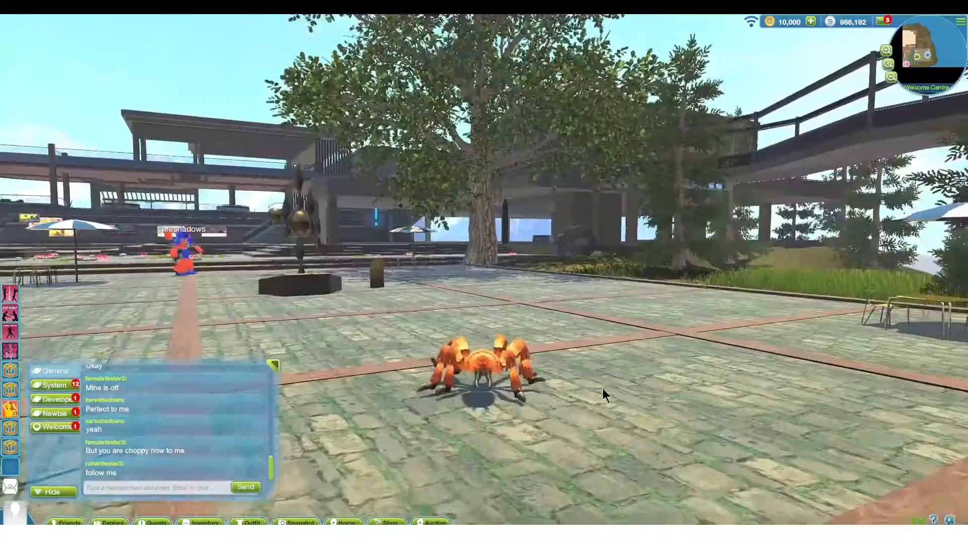
Walk the spider avatar across the plaza, steering it towards the red and blue robot avatar.
key(w)
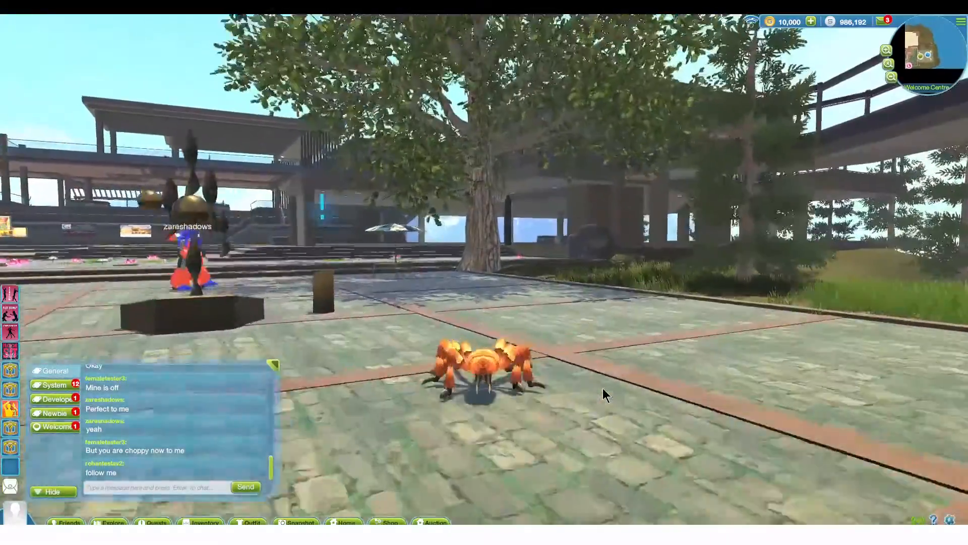
key(a)
key(a)
key(d)
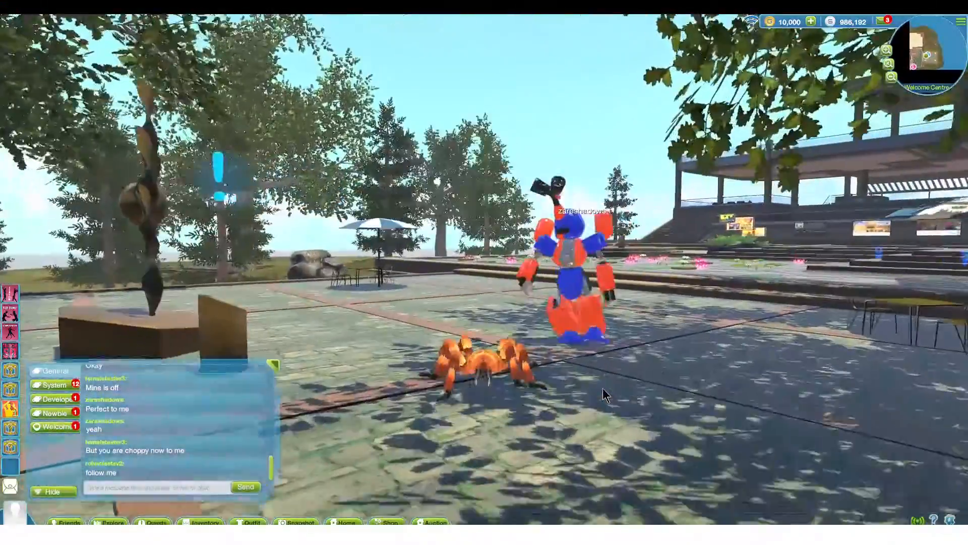